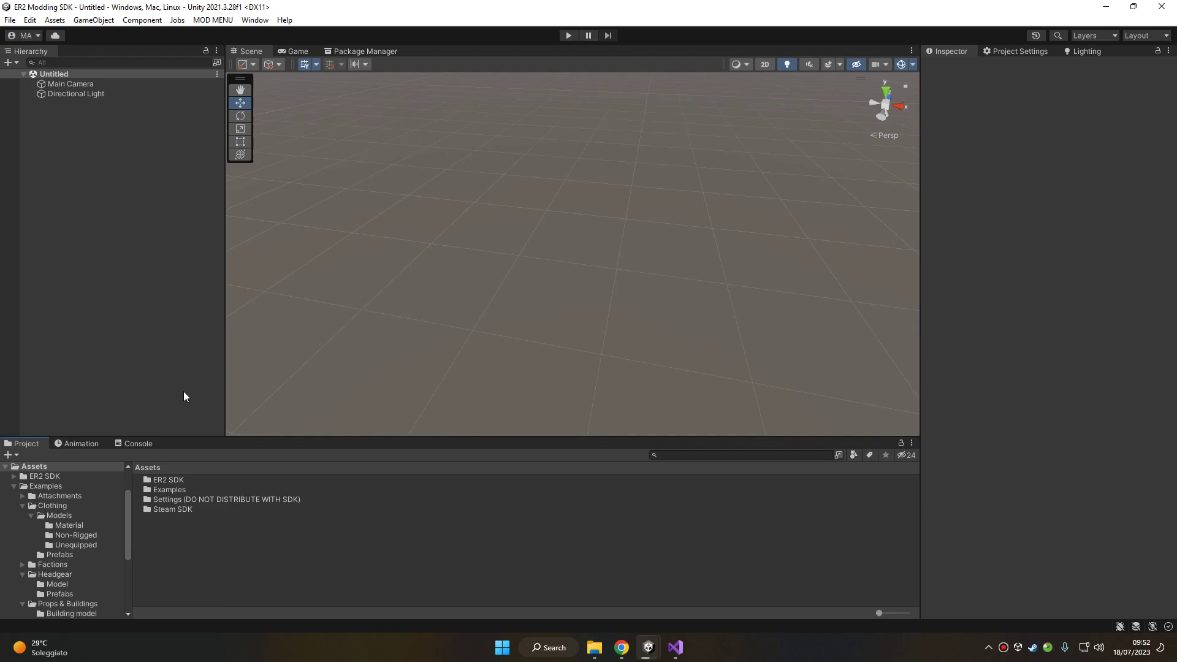
- Create a folder named 'Custom Faction' under Assets and open it
{"action": "right_click", "coordinate": [182, 550]}
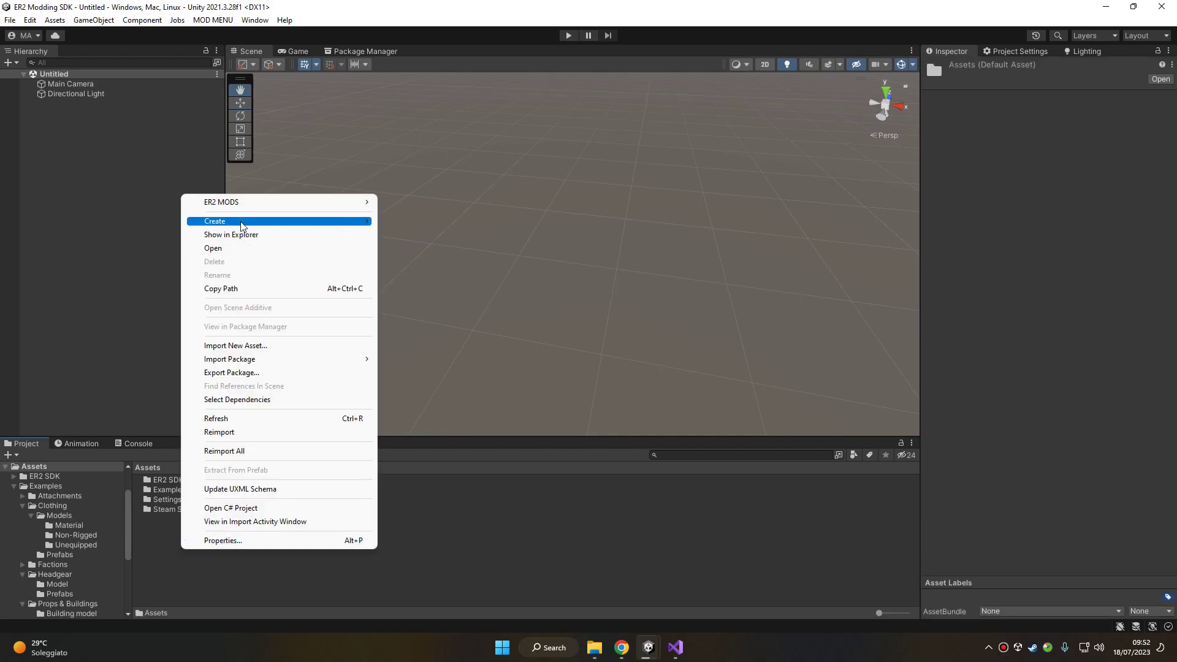
{"action": "mouse_move", "coordinate": [246, 222]}
{"action": "left_click", "coordinate": [425, 43]}
{"action": "type", "text": "Cu"}
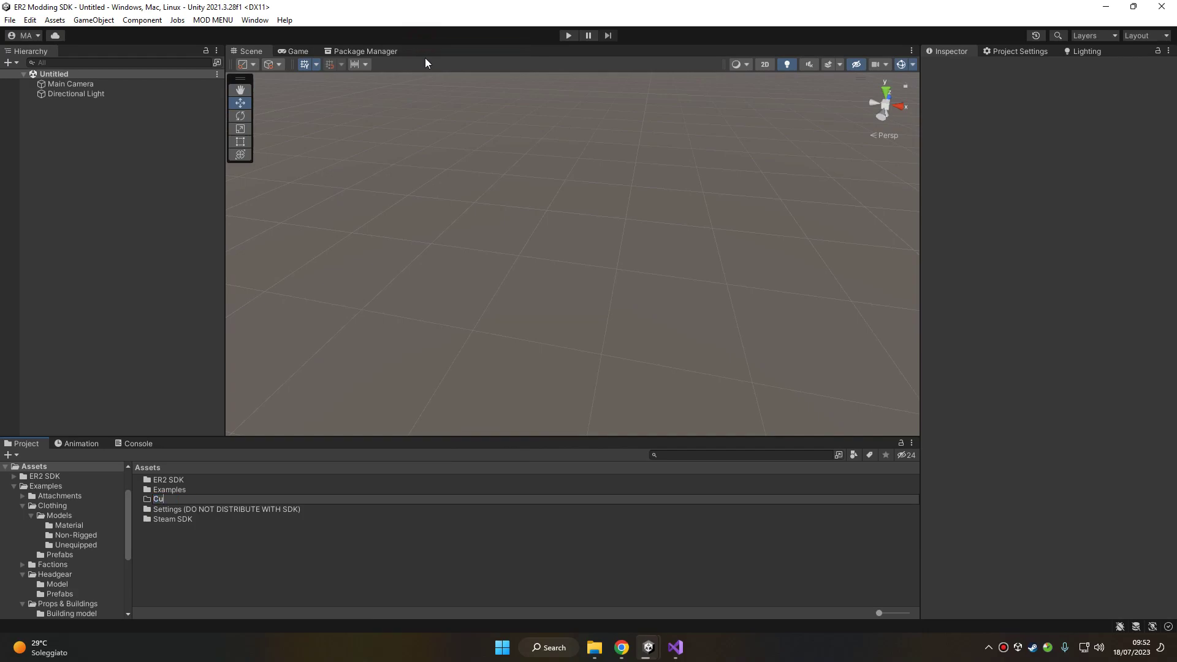
{"action": "type", "text": "stom Faction"}
{"action": "key", "text": "Return"}
{"action": "double_click", "coordinate": [191, 479]}
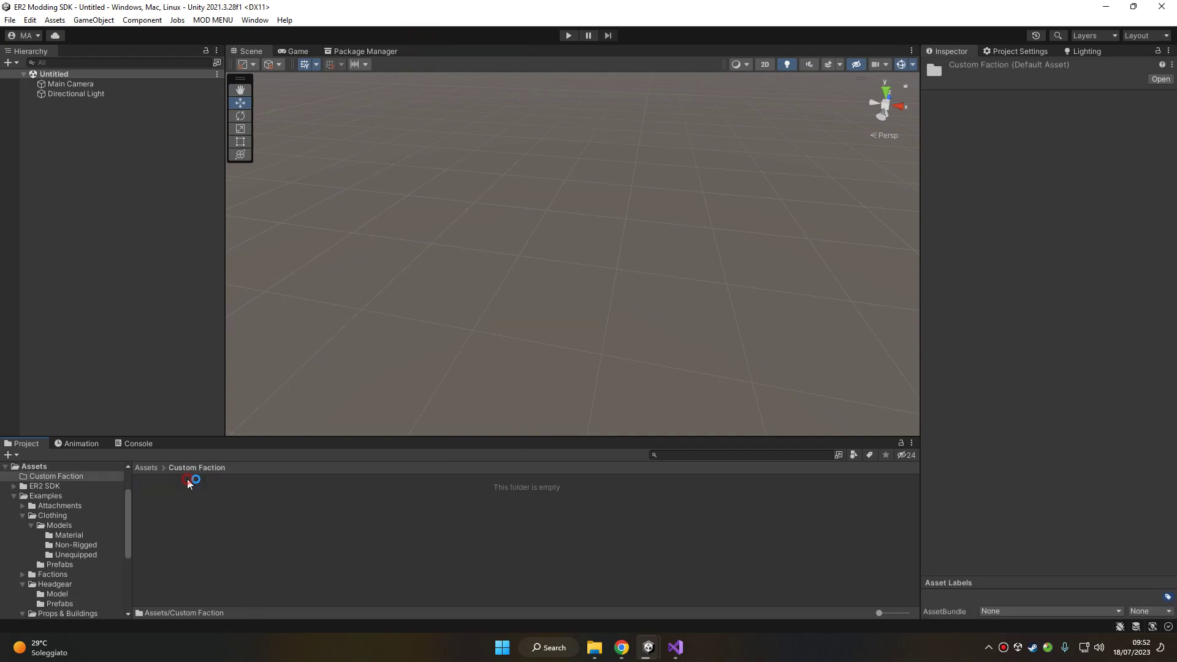
- Create a new ER2 MODS Faction asset inside the Custom Faction folder
{"action": "right_click", "coordinate": [187, 504]}
{"action": "mouse_move", "coordinate": [229, 154]}
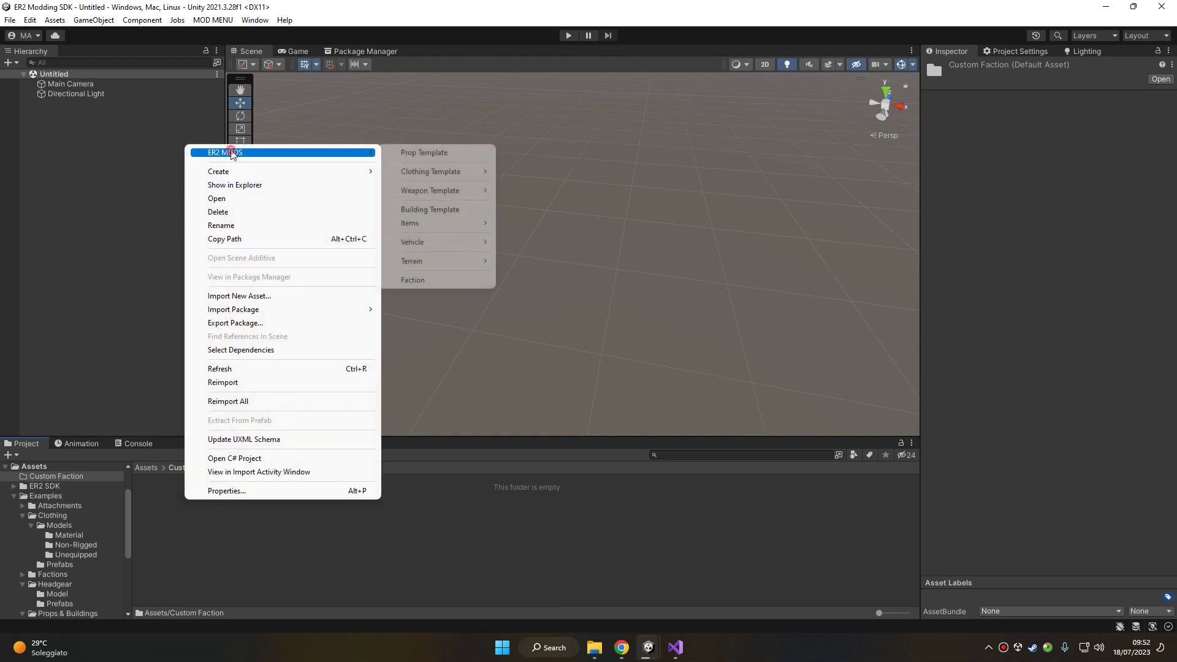
{"action": "left_click", "coordinate": [428, 280]}
- Rename the asset from 'My Faction (Rename me)' to 'Custom Faction'
{"action": "left_click", "coordinate": [226, 481]}
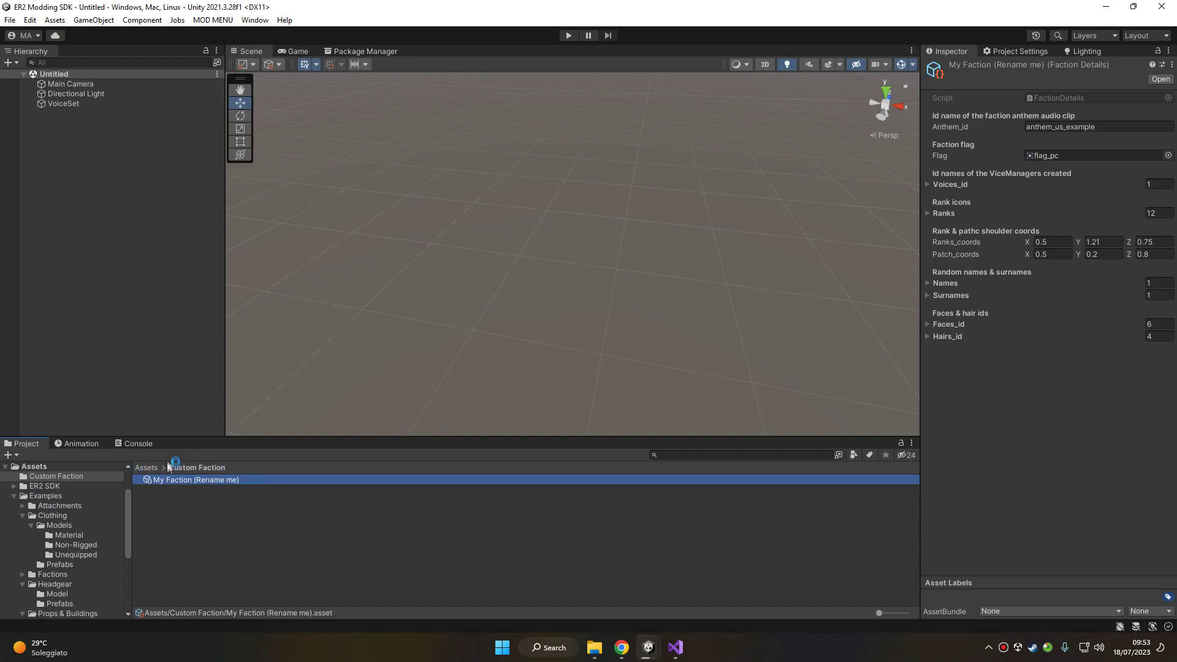
{"action": "left_click", "coordinate": [256, 481]}
{"action": "type", "text": "C"}
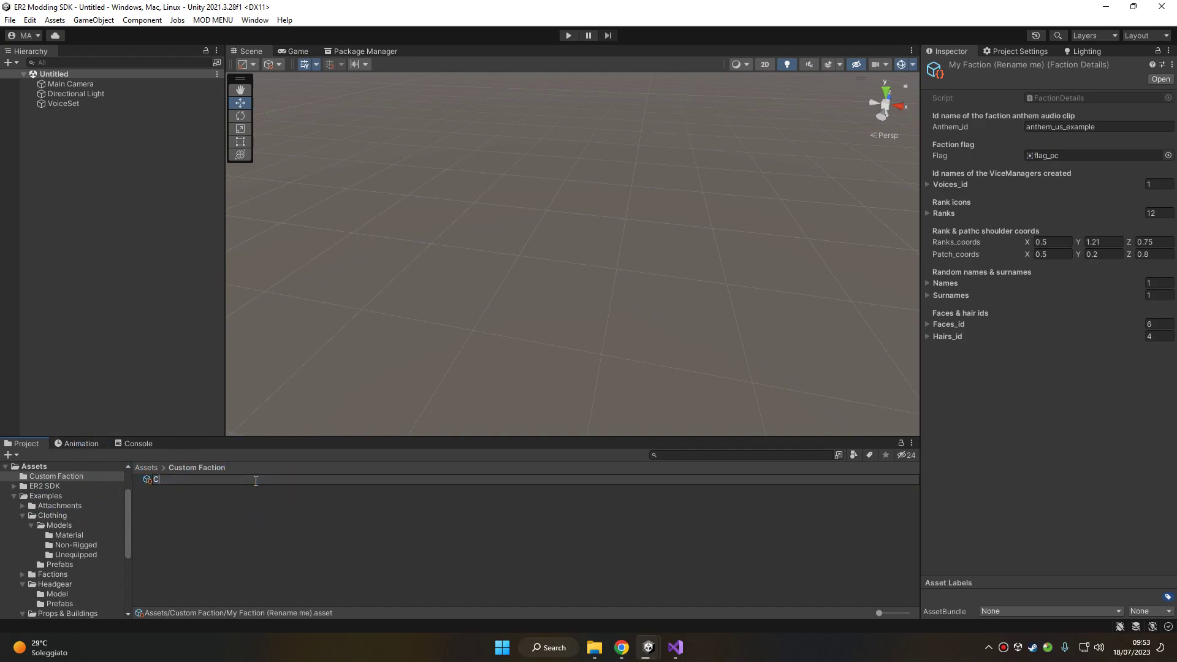
{"action": "type", "text": "ustom Faction"}
{"action": "key", "text": "Return"}
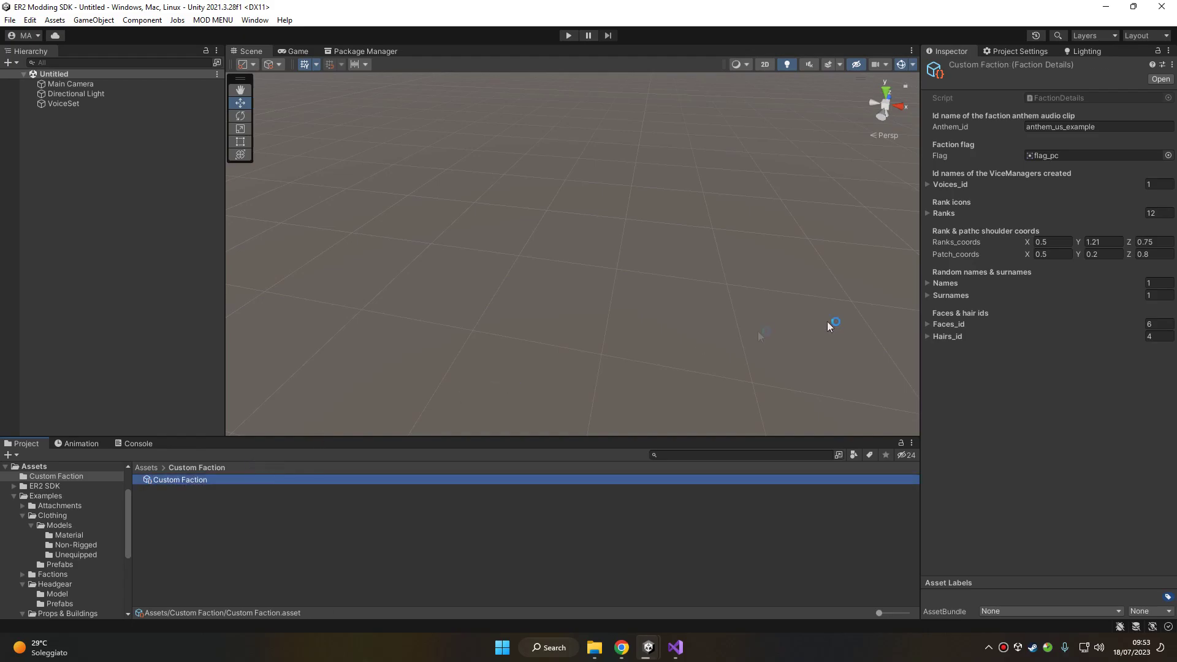
- Widen the Inspector panel and select the Anthem_id field holding anthem_us_example
{"action": "left_click_drag", "start_coordinate": [920, 314], "coordinate": [854, 315]}
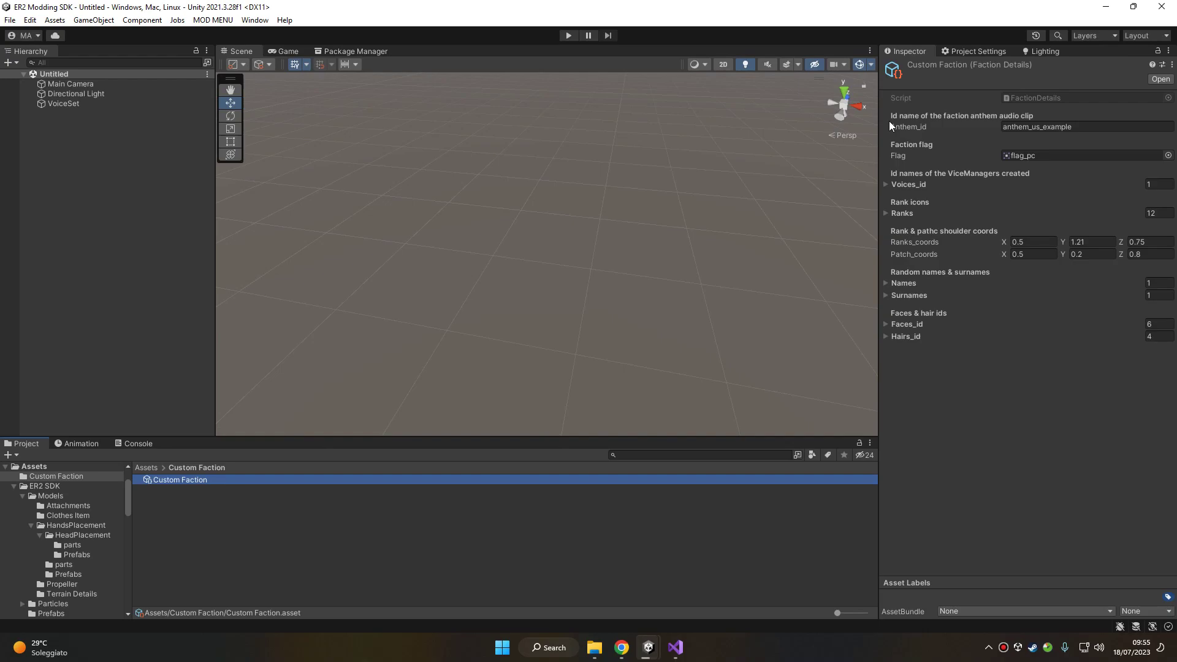
{"action": "left_click", "coordinate": [1103, 127]}
{"action": "key", "text": "ctrl+c"}
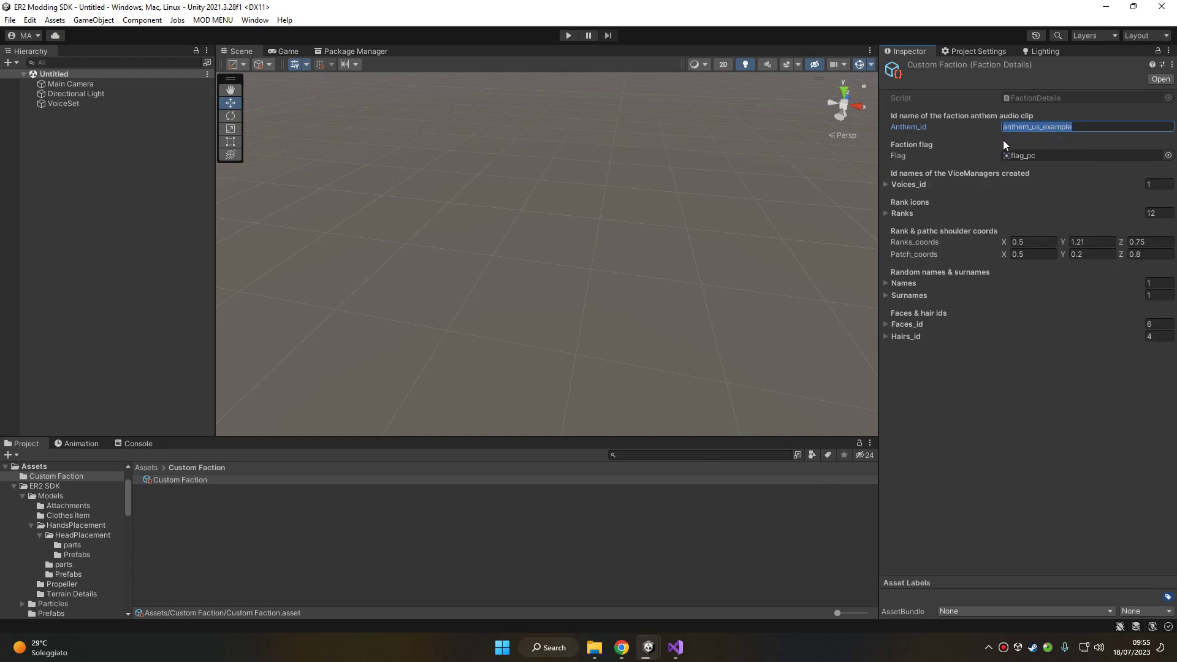
{"action": "left_click", "coordinate": [691, 453]}
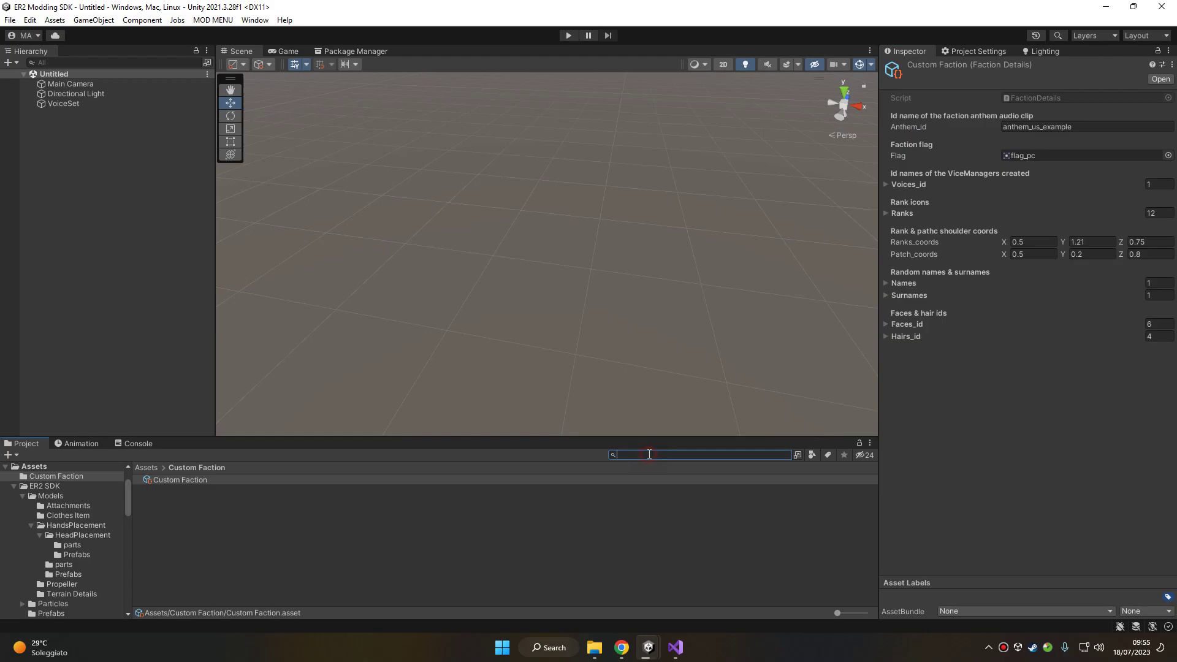
{"action": "key", "text": "ctrl+v"}
{"action": "left_click", "coordinate": [216, 479]}
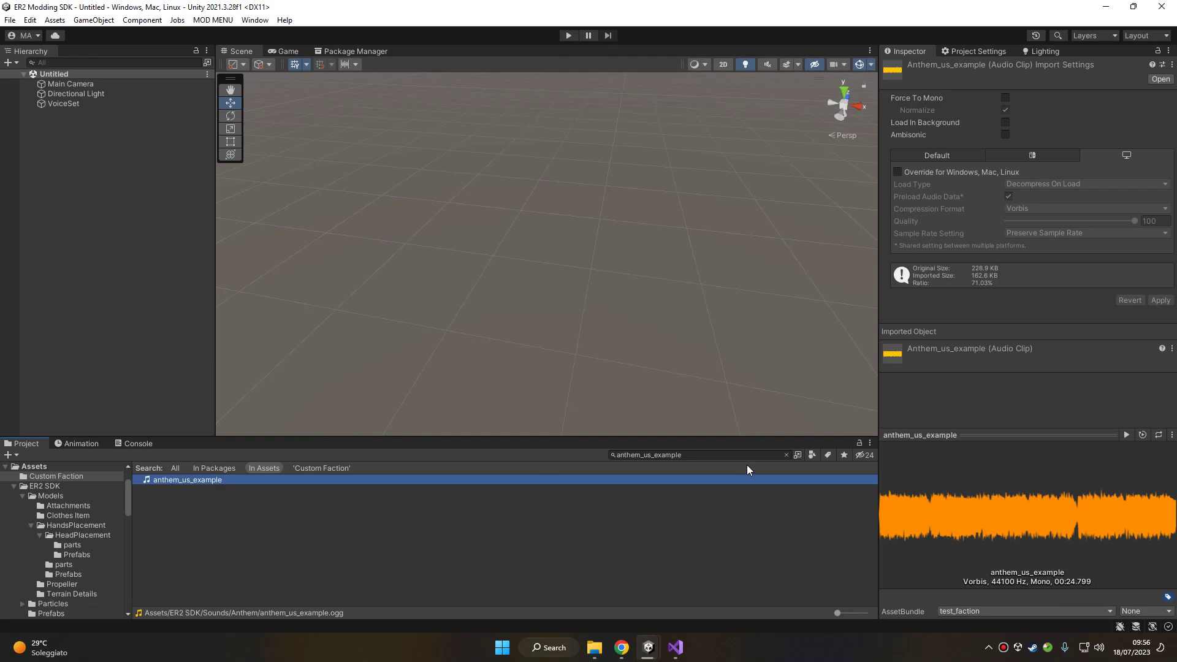
{"action": "left_click", "coordinate": [787, 455]}
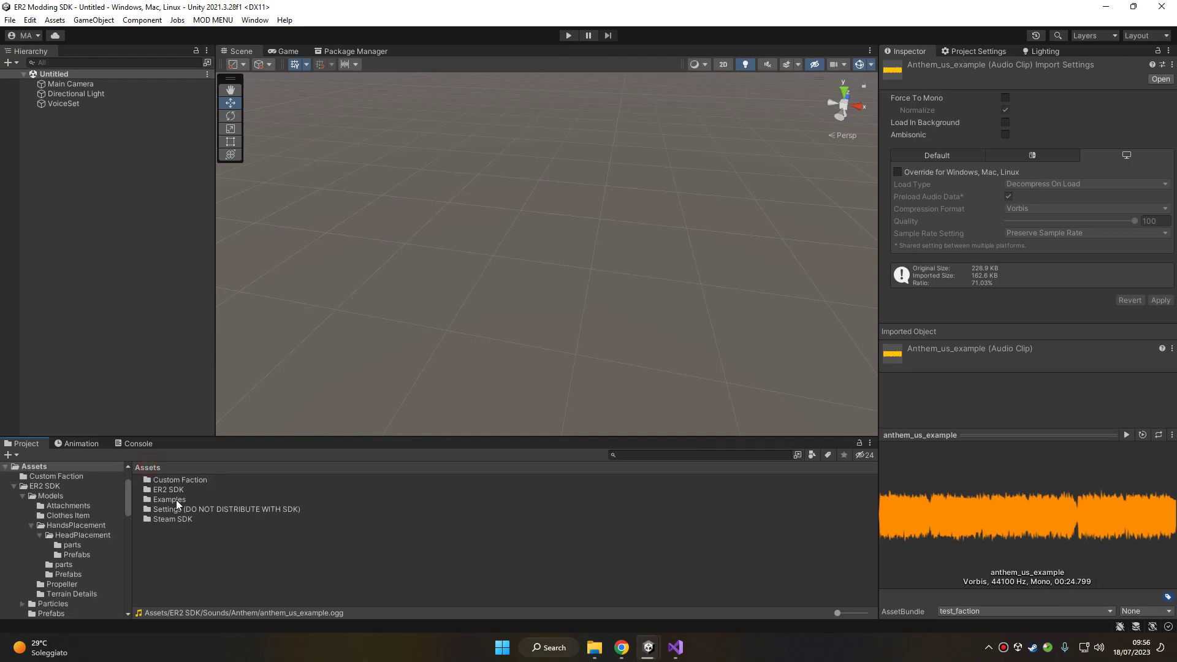
{"action": "double_click", "coordinate": [181, 481]}
{"action": "left_click", "coordinate": [179, 480]}
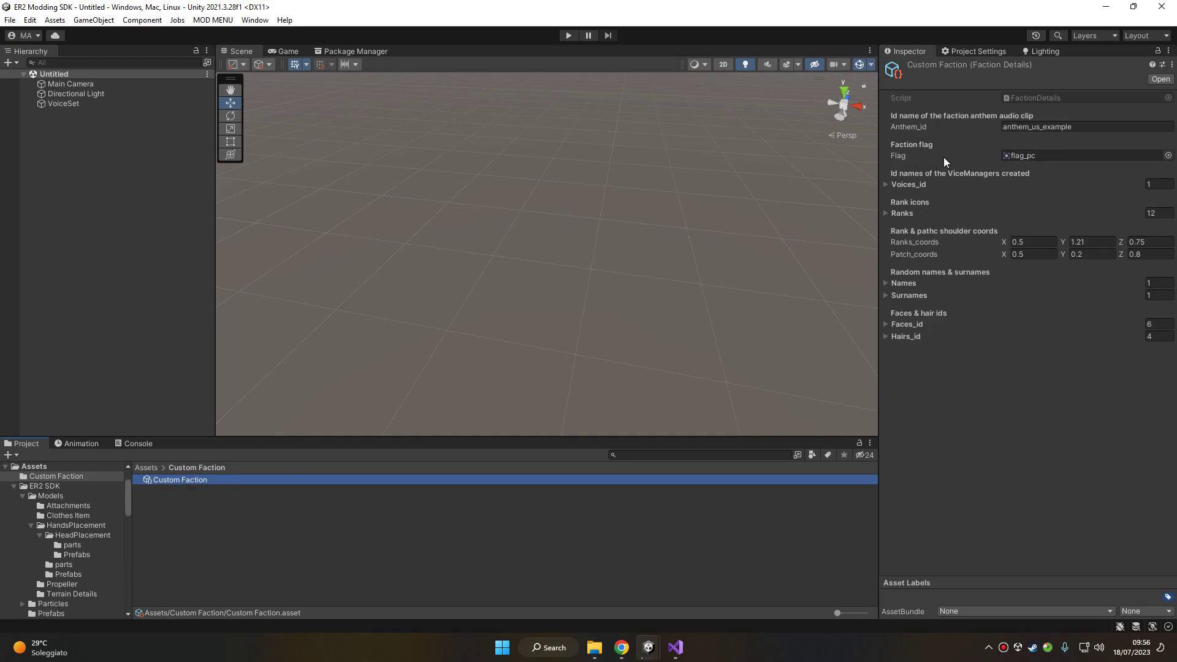
- Keep flag_pc as the faction flag, verify its sprite texture type, and expand Voices_id
{"action": "left_click", "coordinate": [1168, 155]}
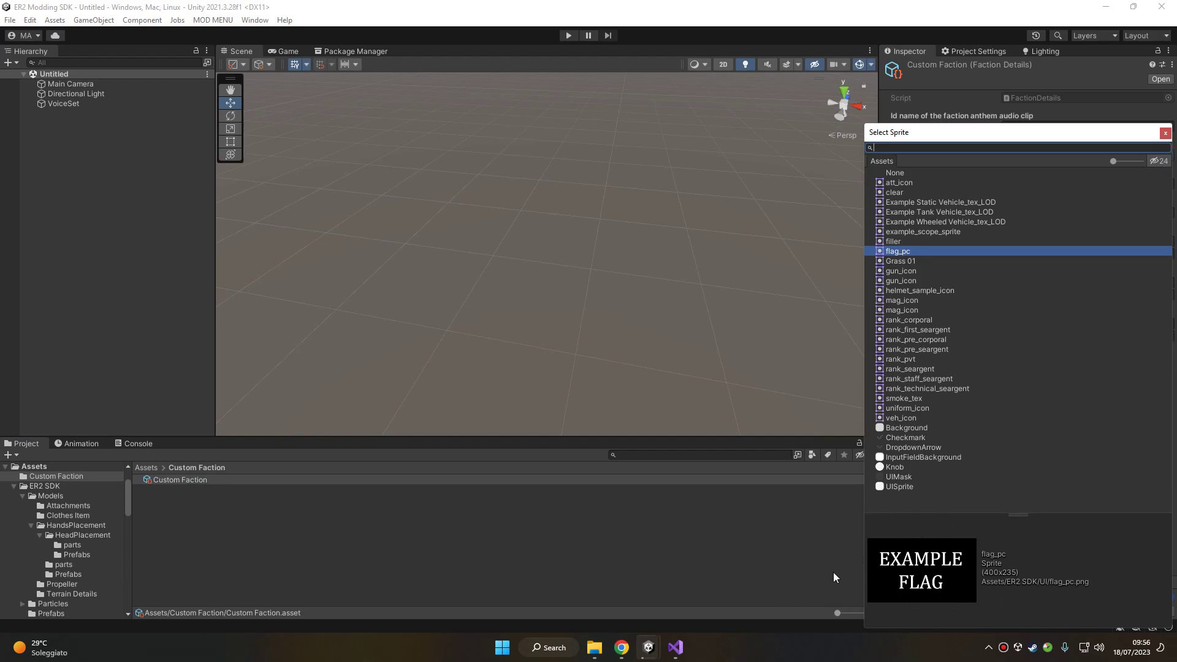
{"action": "key", "text": "Return"}
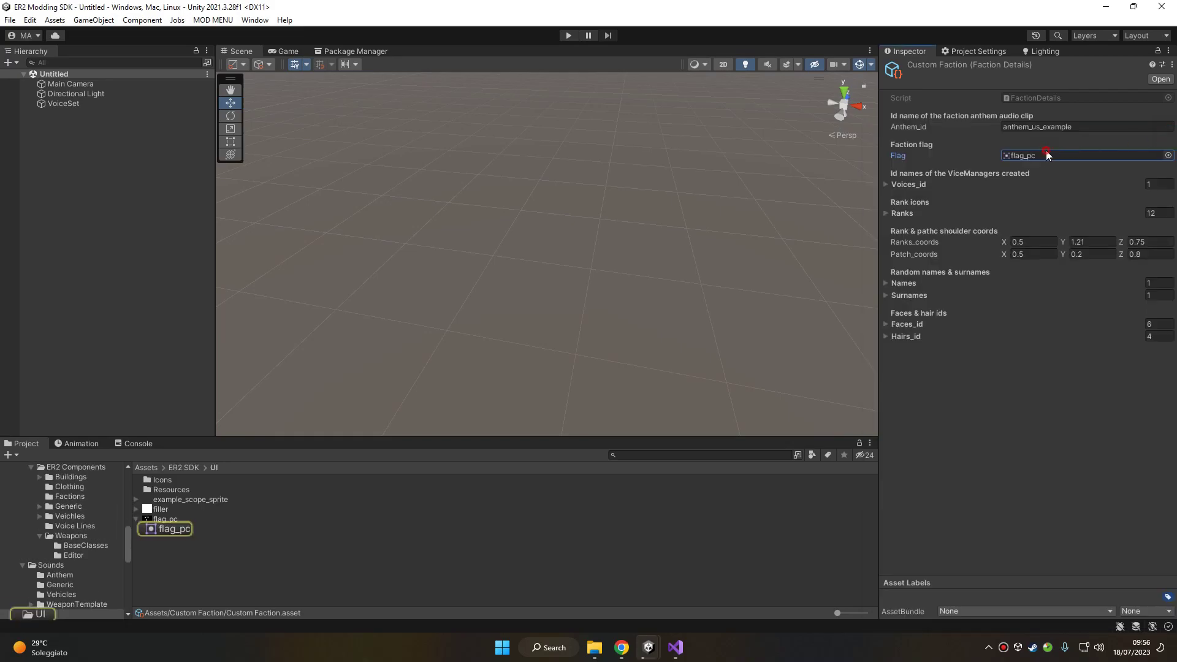
{"action": "left_click", "coordinate": [1092, 155]}
{"action": "left_click", "coordinate": [169, 524]}
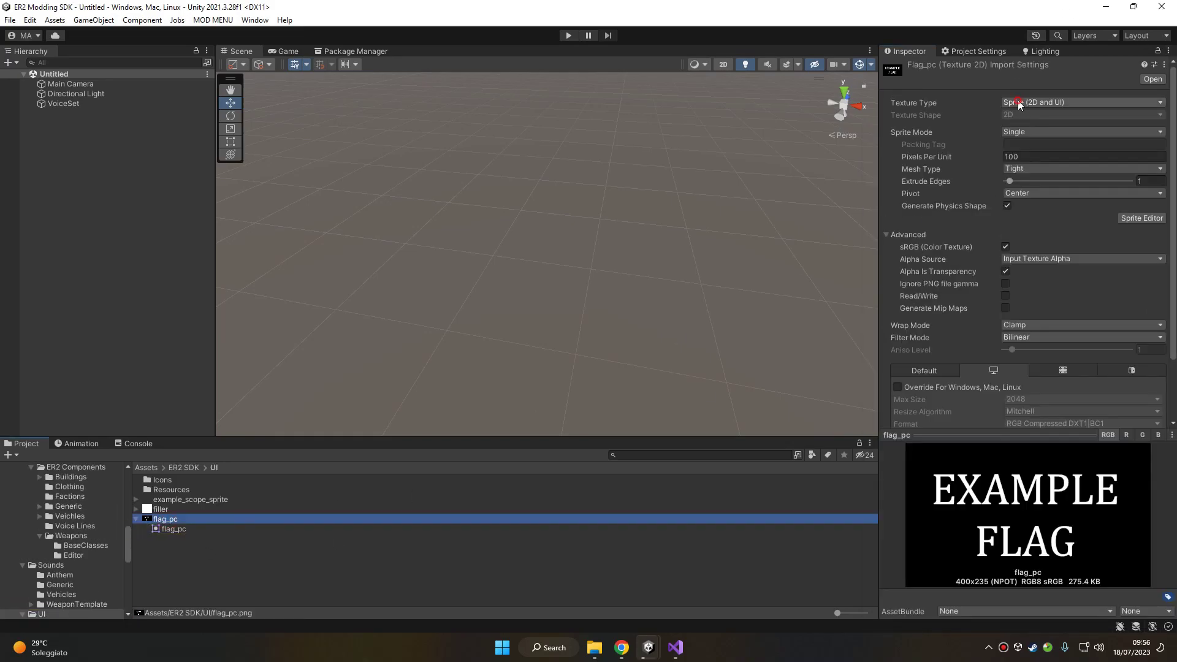
{"action": "left_click", "coordinate": [1020, 103]}
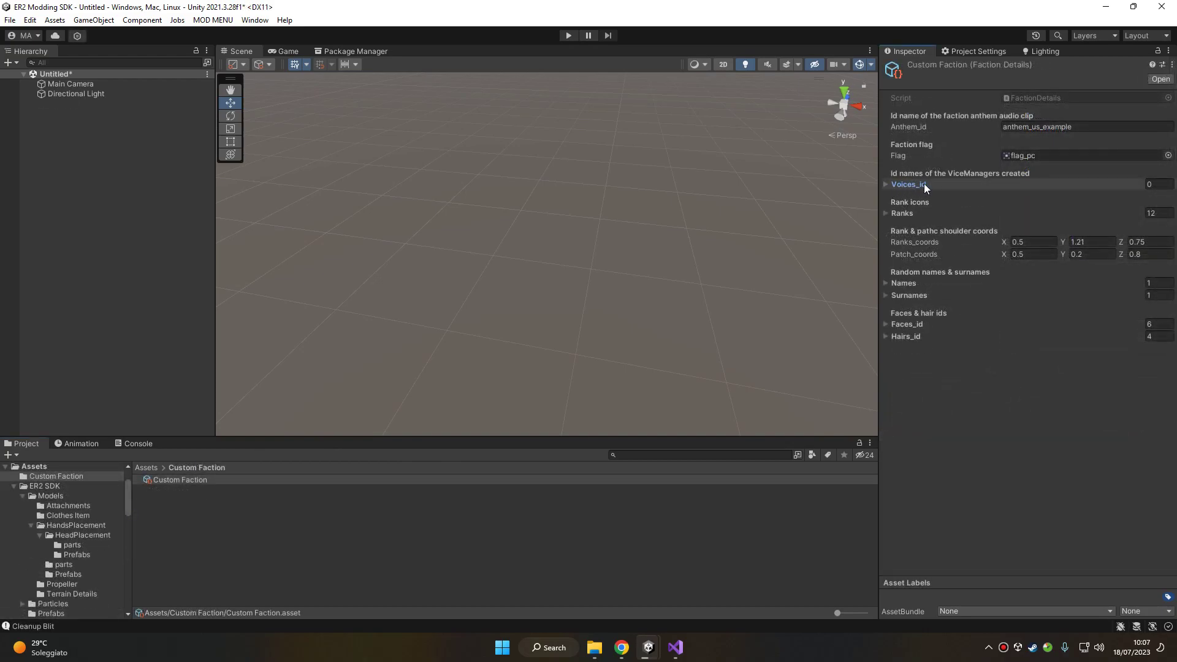
{"action": "left_click", "coordinate": [920, 184]}
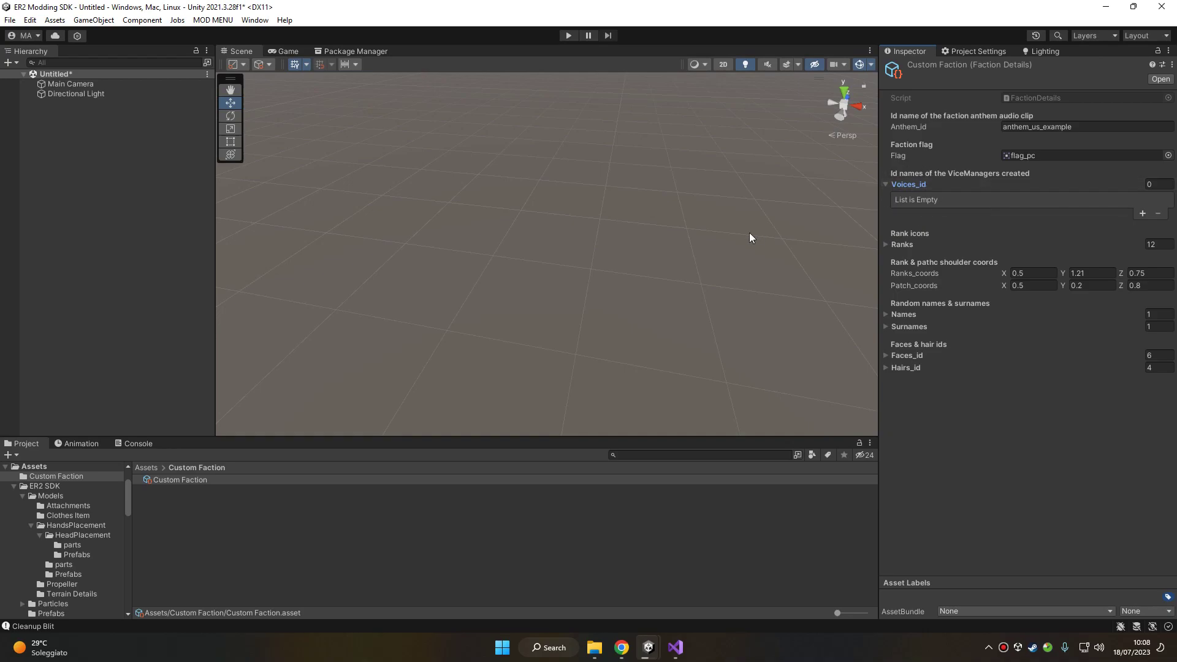
- Create new Voice Acting Data for Custom Faction via ER2 MODS > Faction
{"action": "right_click", "coordinate": [166, 481]}
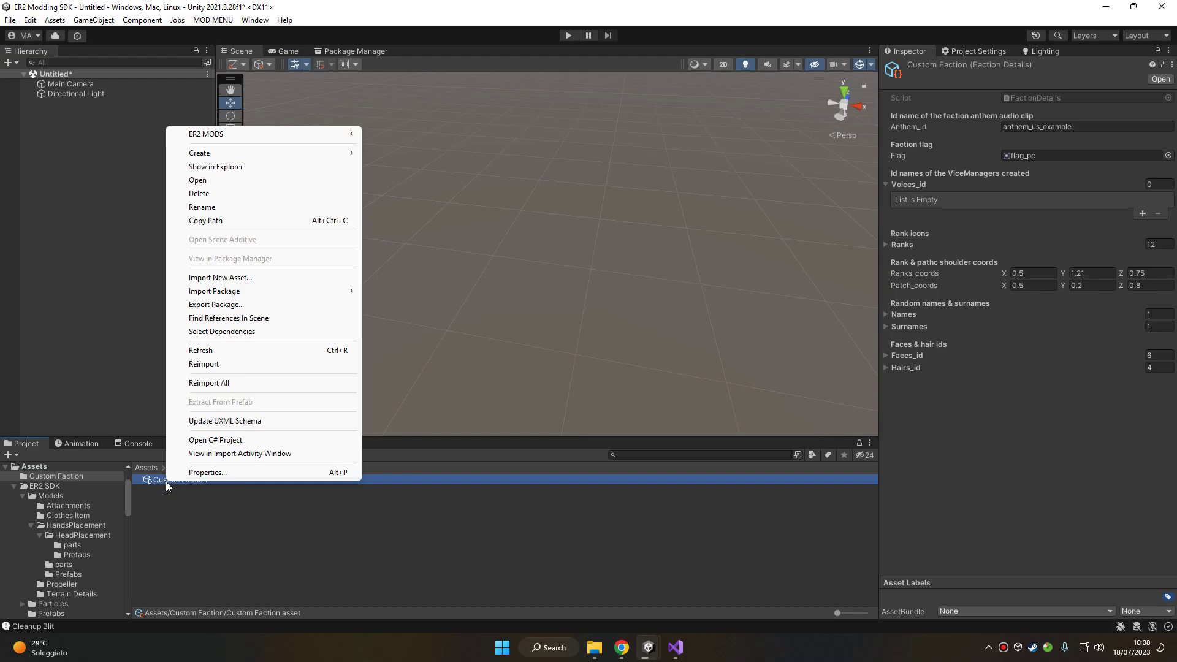
{"action": "mouse_move", "coordinate": [270, 133]}
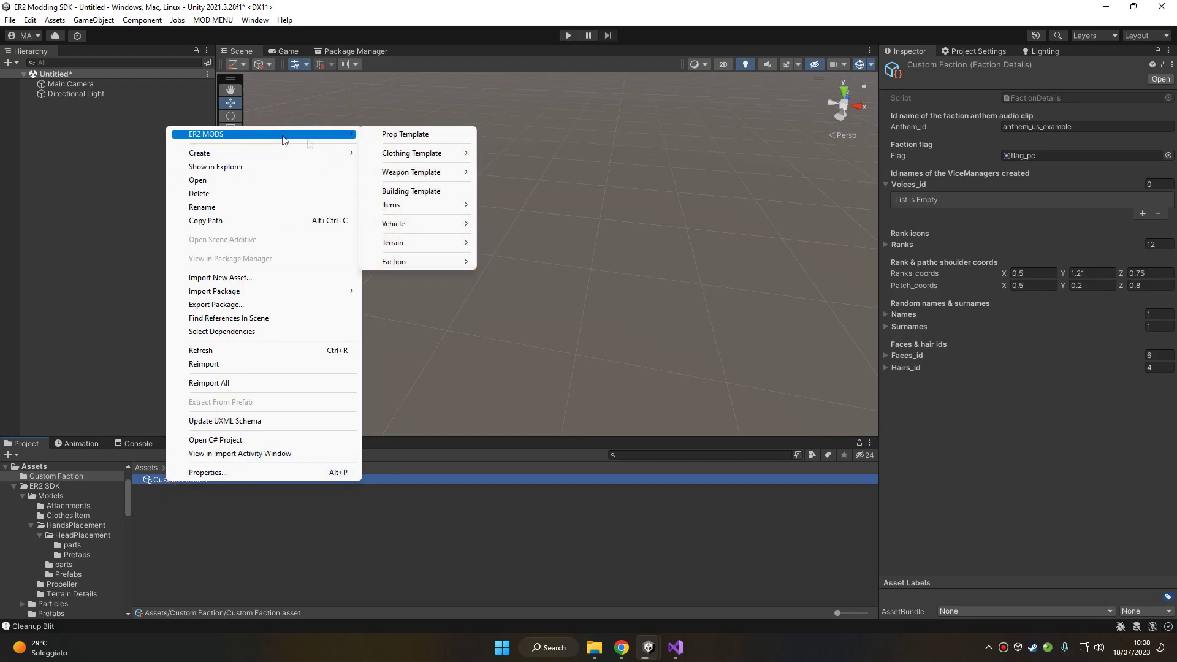
{"action": "mouse_move", "coordinate": [466, 260]}
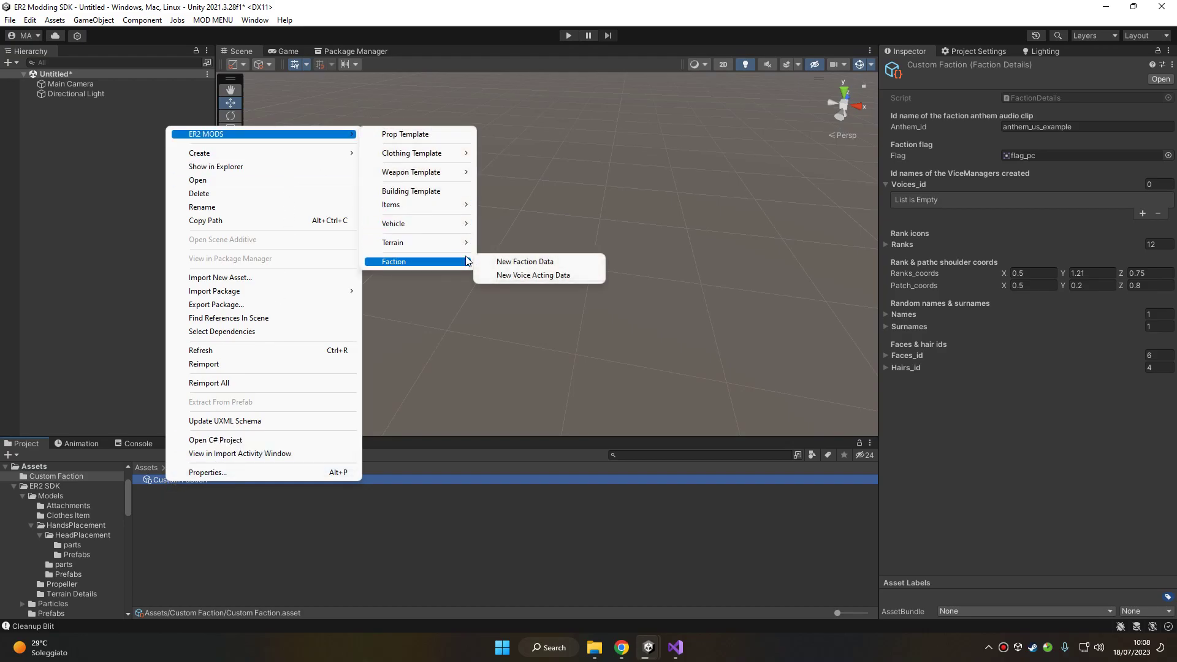
{"action": "left_click", "coordinate": [587, 277]}
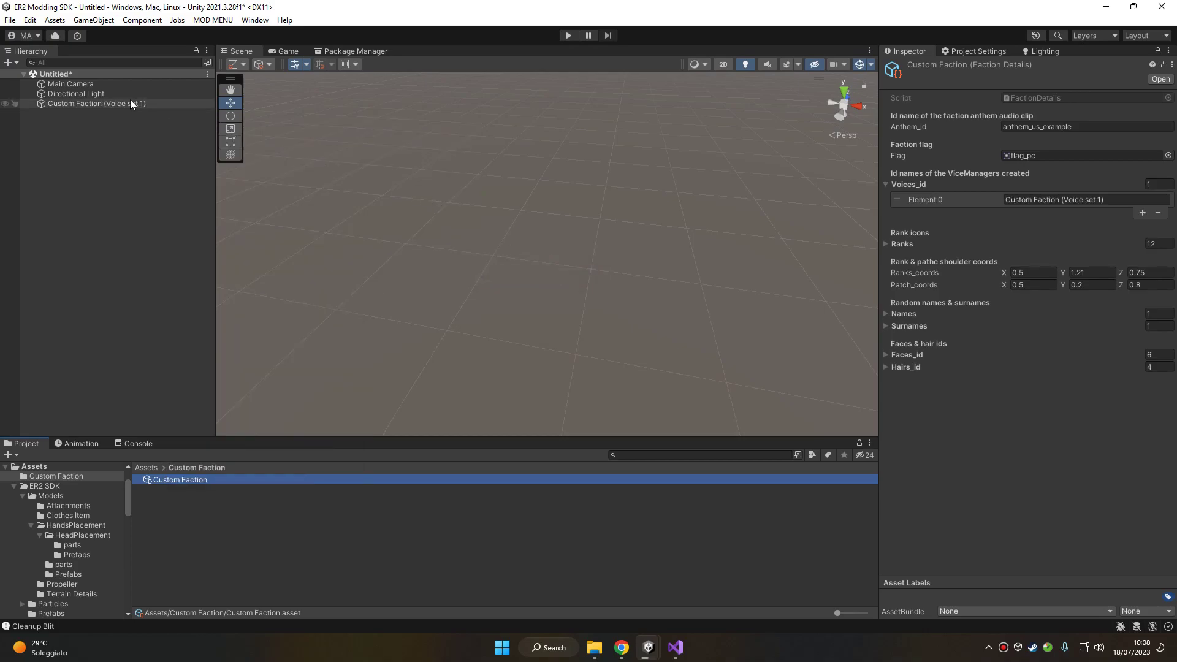
- Select the Element 0 voice id text and the Custom Faction (Voice set 1) object
{"action": "left_click", "coordinate": [1006, 201]}
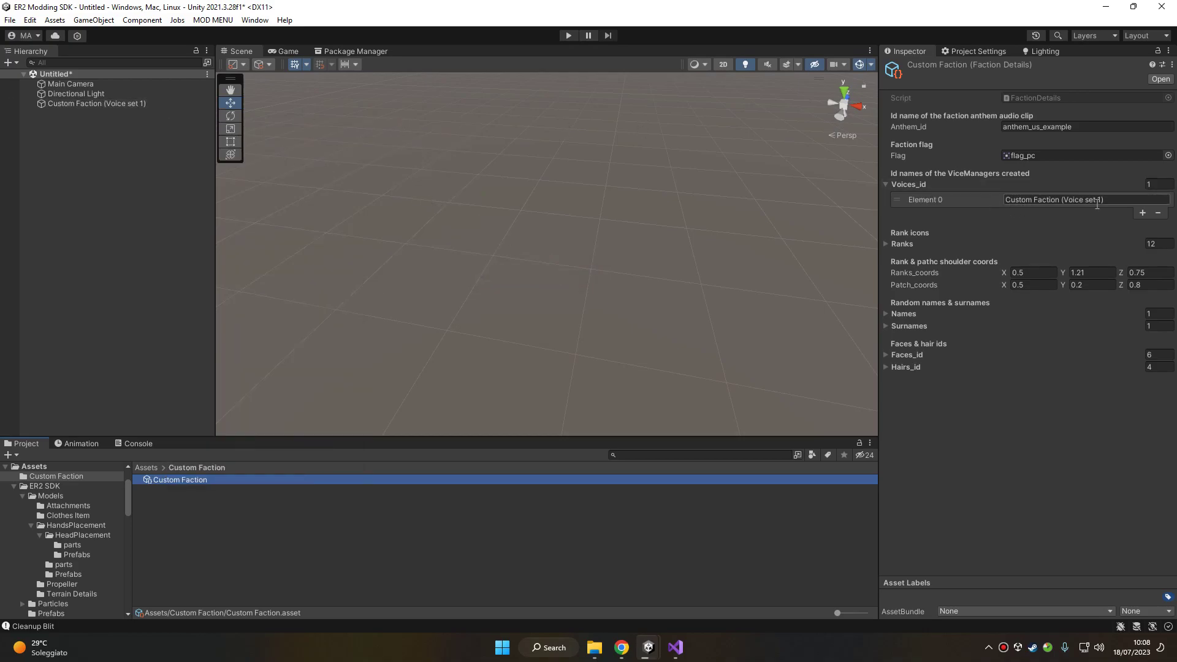
{"action": "key", "text": "ctrl+a"}
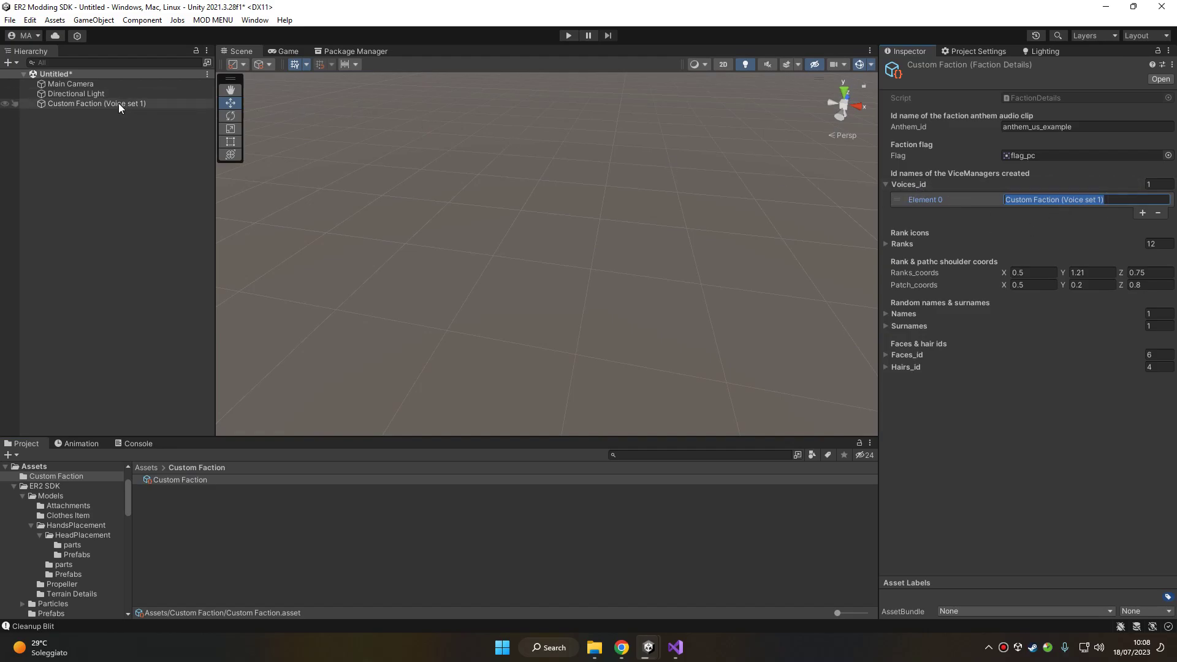
{"action": "left_click", "coordinate": [34, 104]}
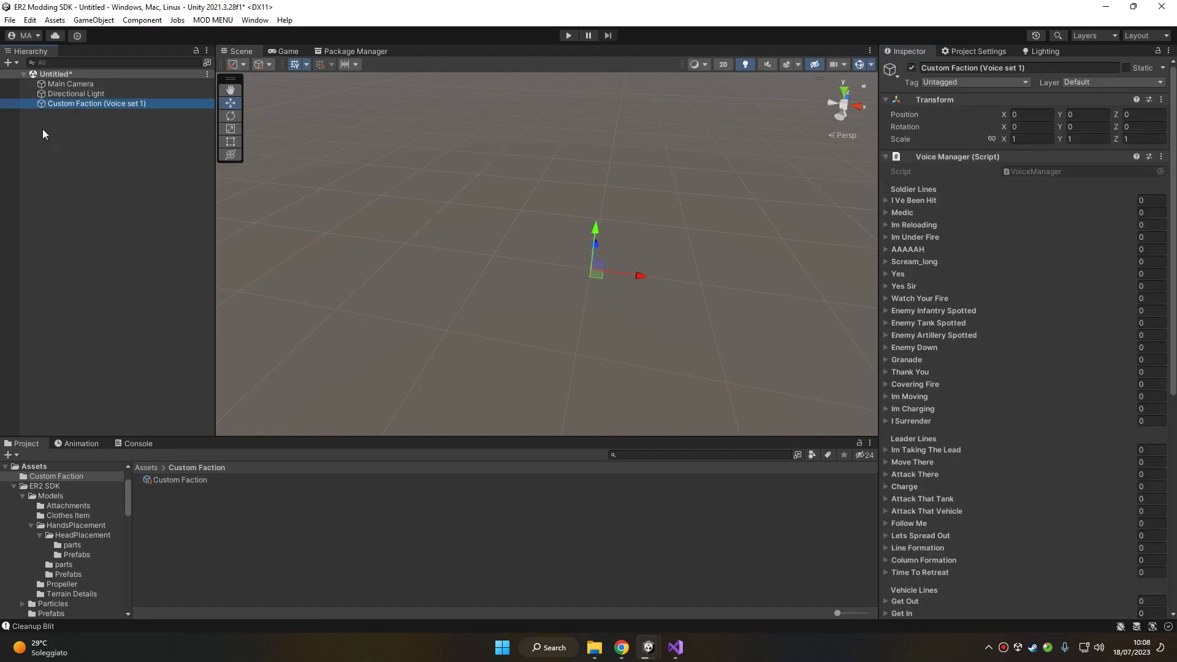
- Browse the voice set's Voice Manager, expanding and collapsing the Medic and Attack There lists
{"action": "scroll", "coordinate": [988, 221], "scroll_direction": "down", "scroll_amount": 8}
{"action": "scroll", "coordinate": [1042, 368], "scroll_direction": "up", "scroll_amount": 8}
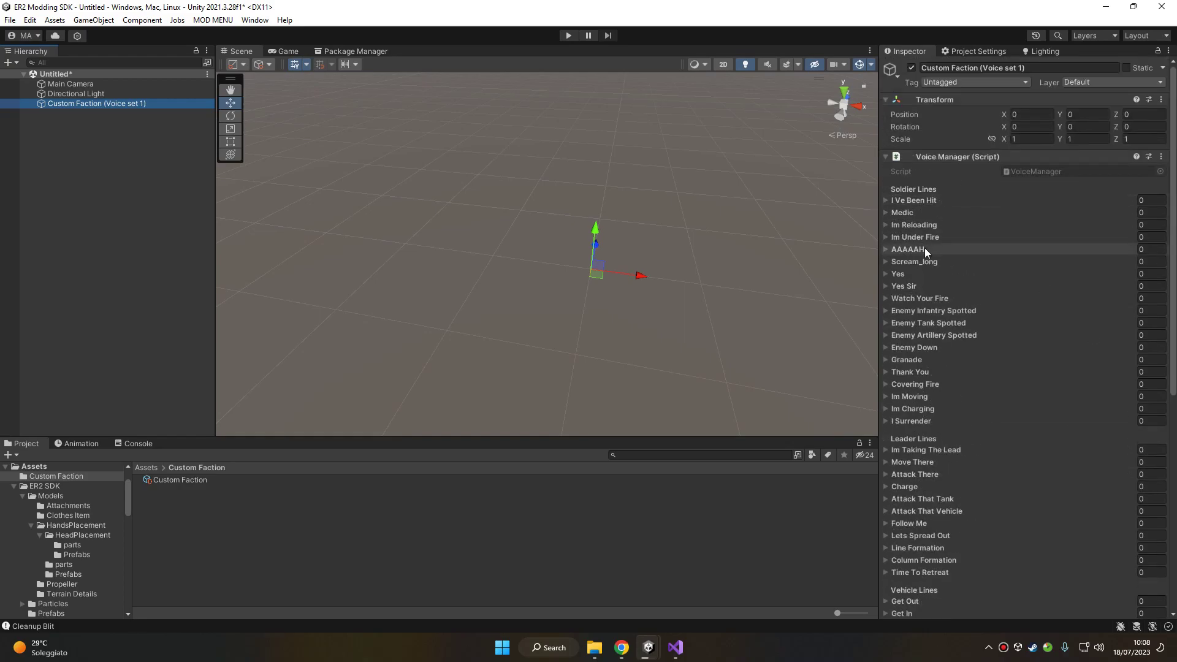
{"action": "scroll", "coordinate": [926, 244], "scroll_direction": "down", "scroll_amount": 8}
{"action": "scroll", "coordinate": [932, 236], "scroll_direction": "up", "scroll_amount": 8}
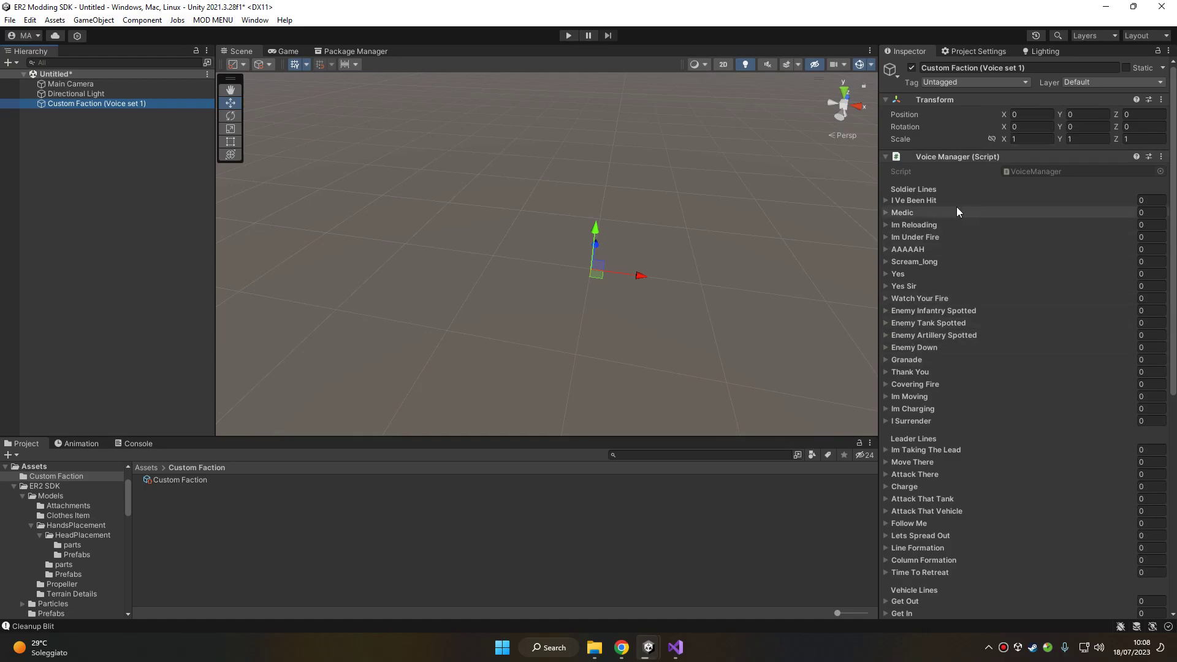
{"action": "scroll", "coordinate": [953, 207], "scroll_direction": "down", "scroll_amount": 8}
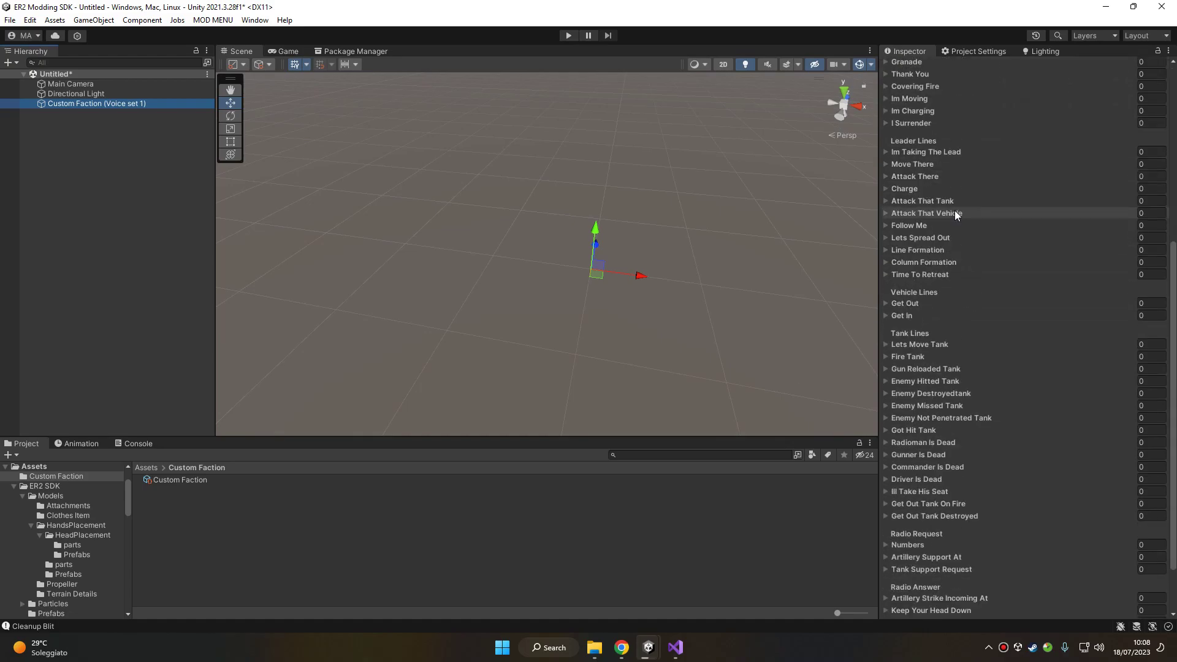
{"action": "scroll", "coordinate": [955, 221], "scroll_direction": "up", "scroll_amount": 7}
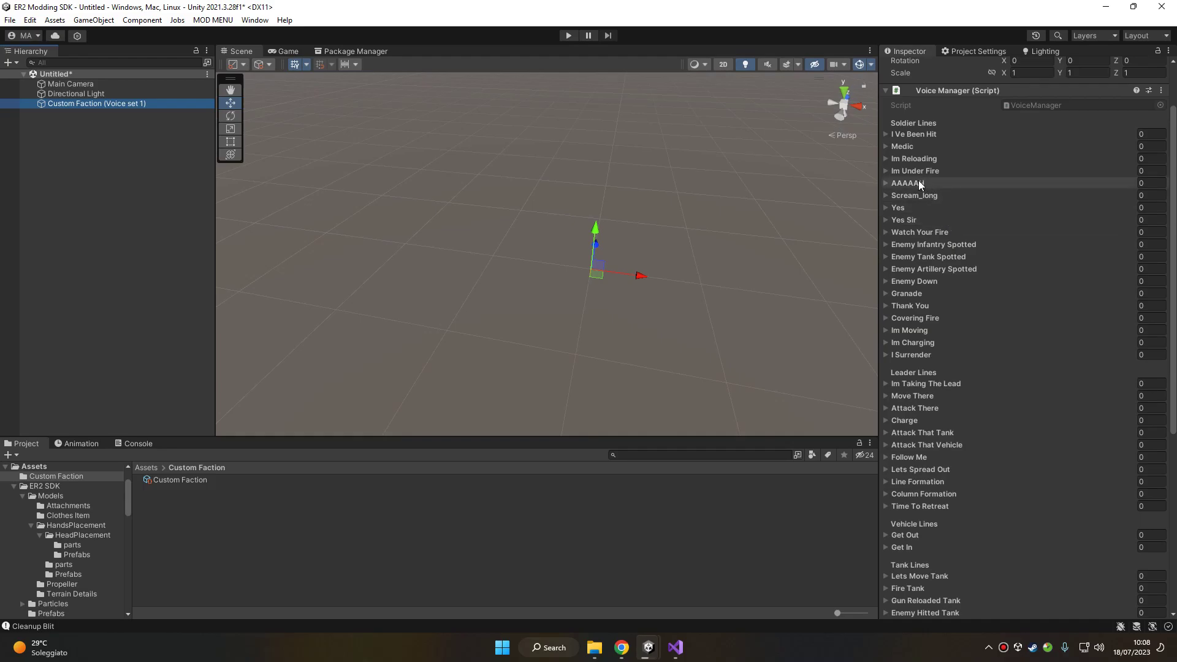
{"action": "scroll", "coordinate": [920, 184], "scroll_direction": "down", "scroll_amount": 5}
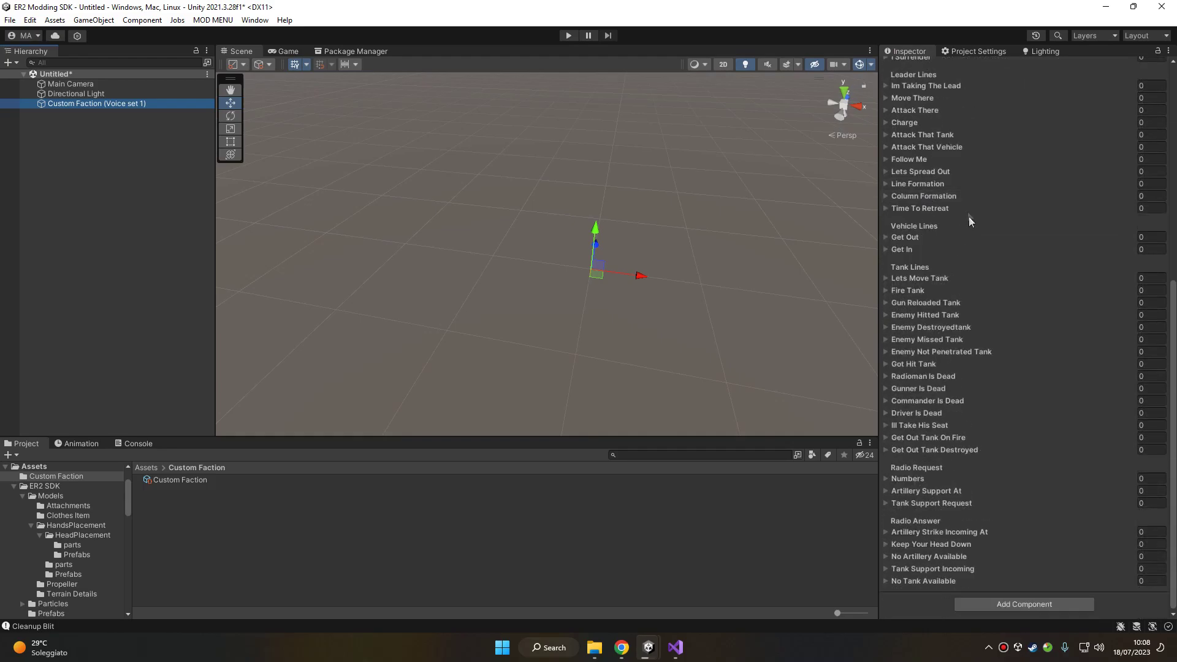
{"action": "scroll", "coordinate": [950, 215], "scroll_direction": "up", "scroll_amount": 6}
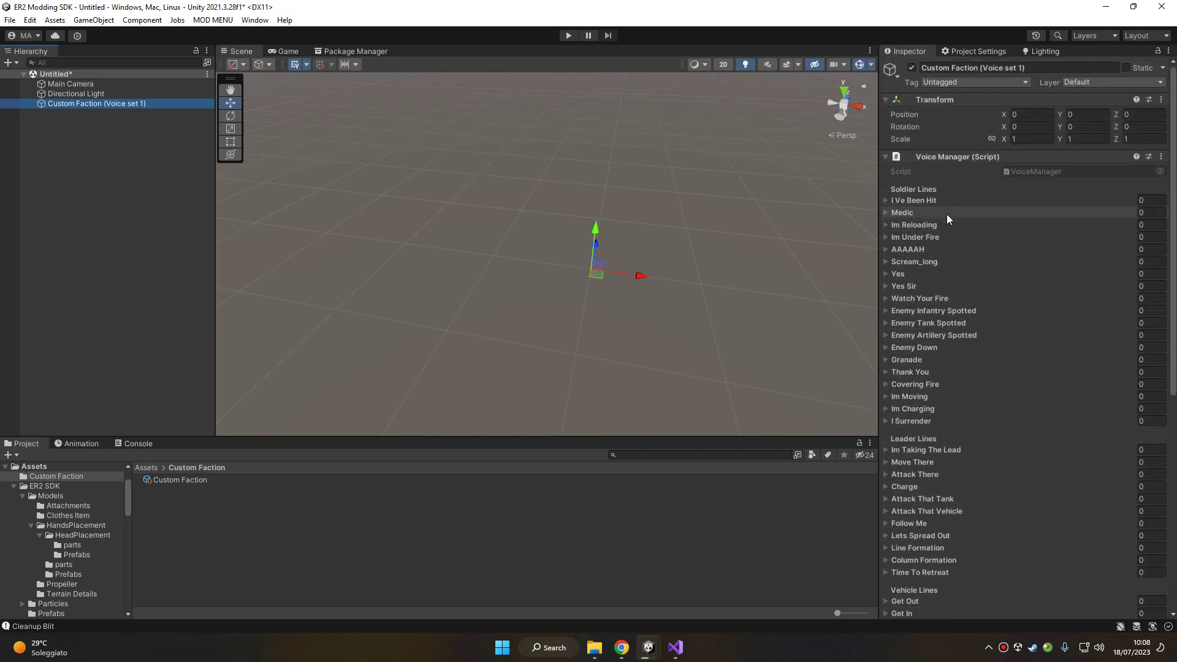
{"action": "left_click", "coordinate": [918, 215]}
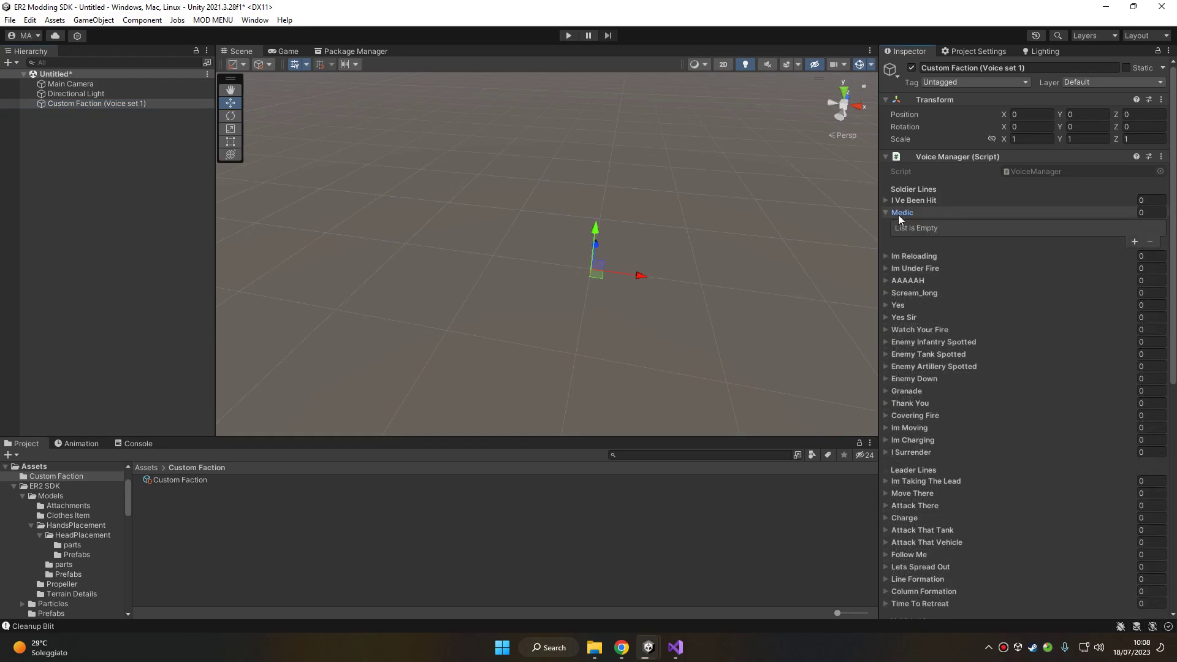
{"action": "left_click", "coordinate": [899, 213]}
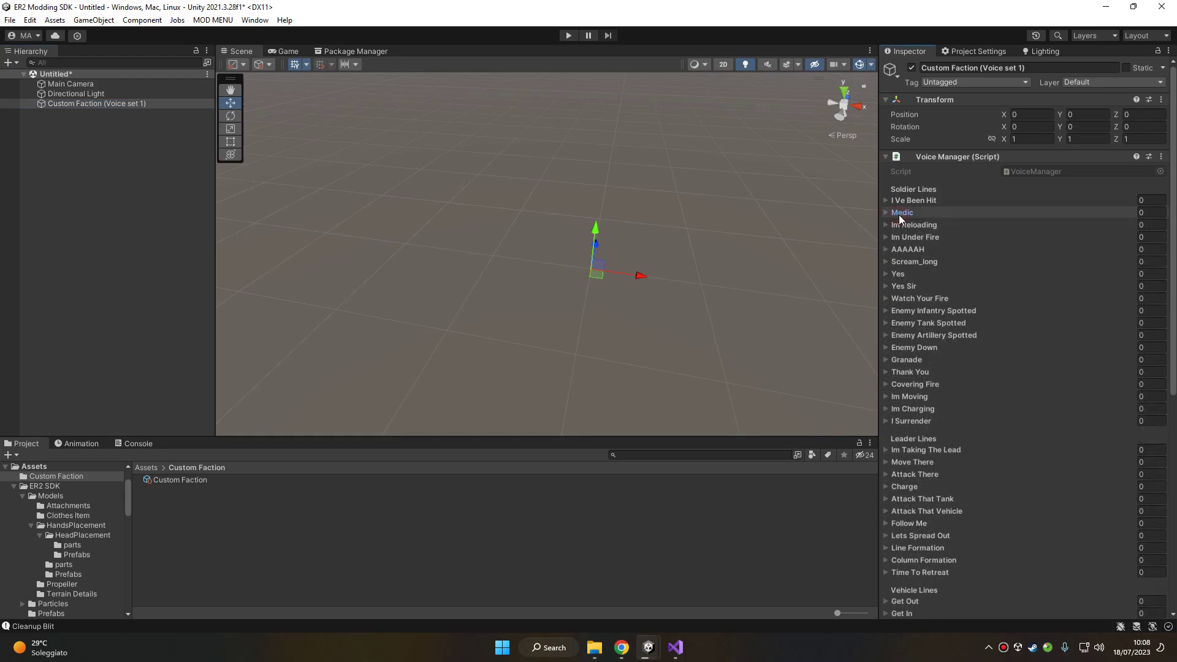
{"action": "scroll", "coordinate": [901, 217], "scroll_direction": "down", "scroll_amount": 5}
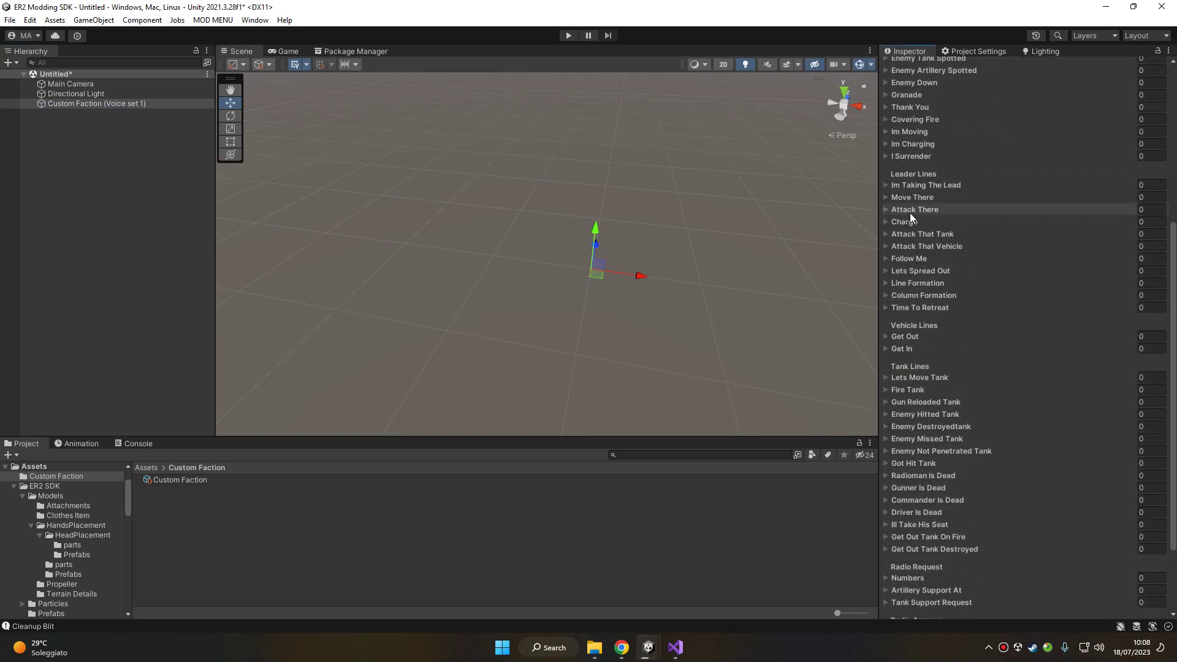
{"action": "left_click", "coordinate": [910, 212]}
{"action": "left_click", "coordinate": [918, 209]}
- Expand Numbers and test adding and removing two audio clip slots on Got Hit Tank
{"action": "scroll", "coordinate": [936, 224], "scroll_direction": "up", "scroll_amount": 8}
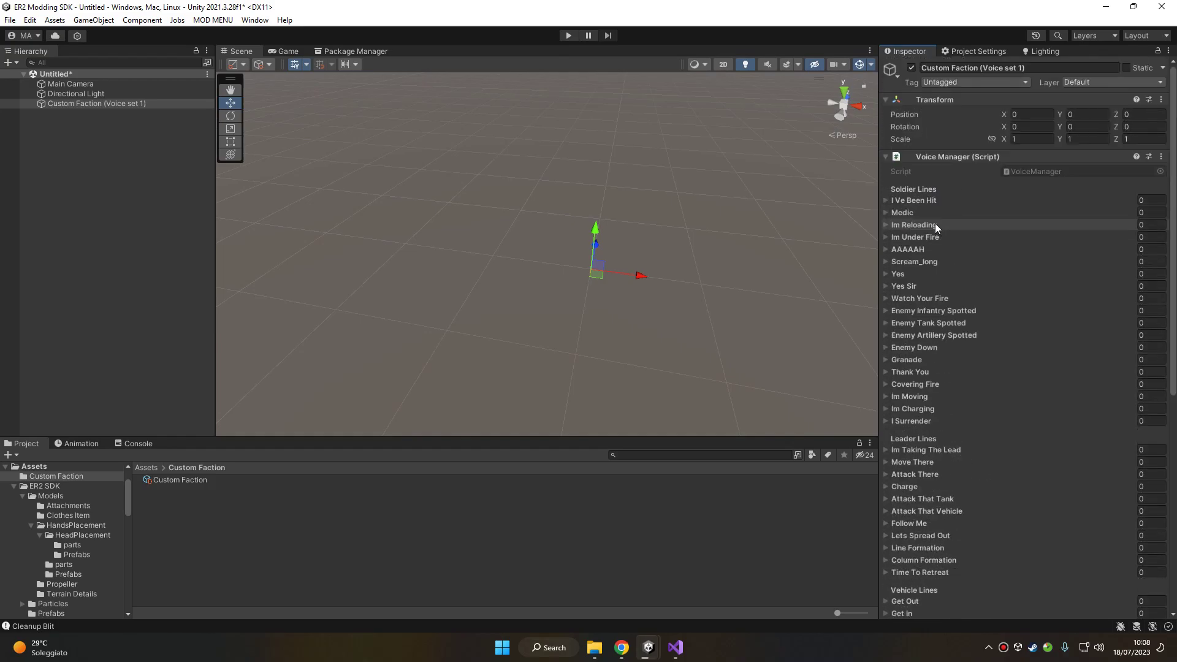
{"action": "scroll", "coordinate": [934, 227], "scroll_direction": "down", "scroll_amount": 6}
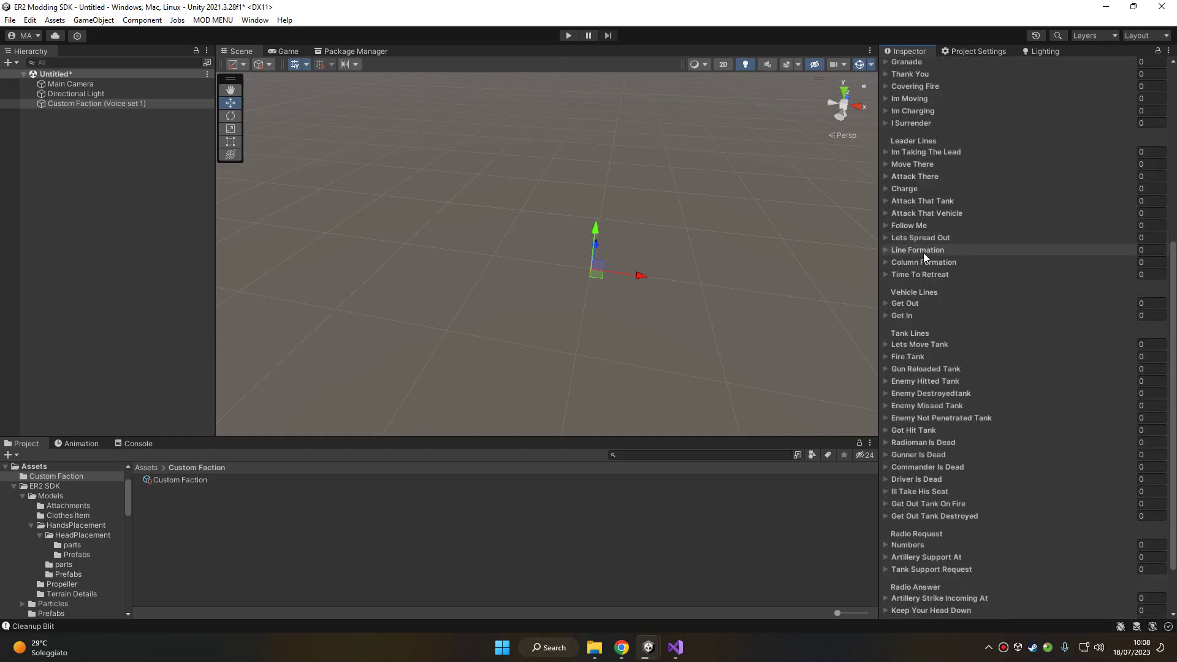
{"action": "scroll", "coordinate": [987, 361], "scroll_direction": "down", "scroll_amount": 2}
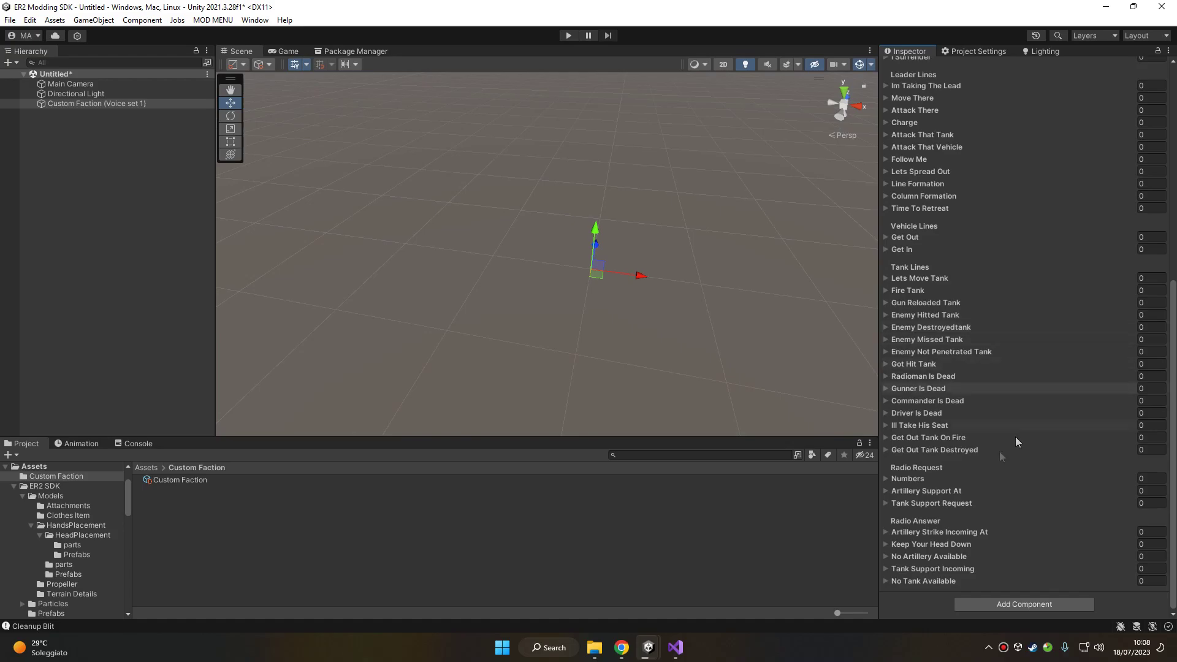
{"action": "left_click", "coordinate": [902, 480]}
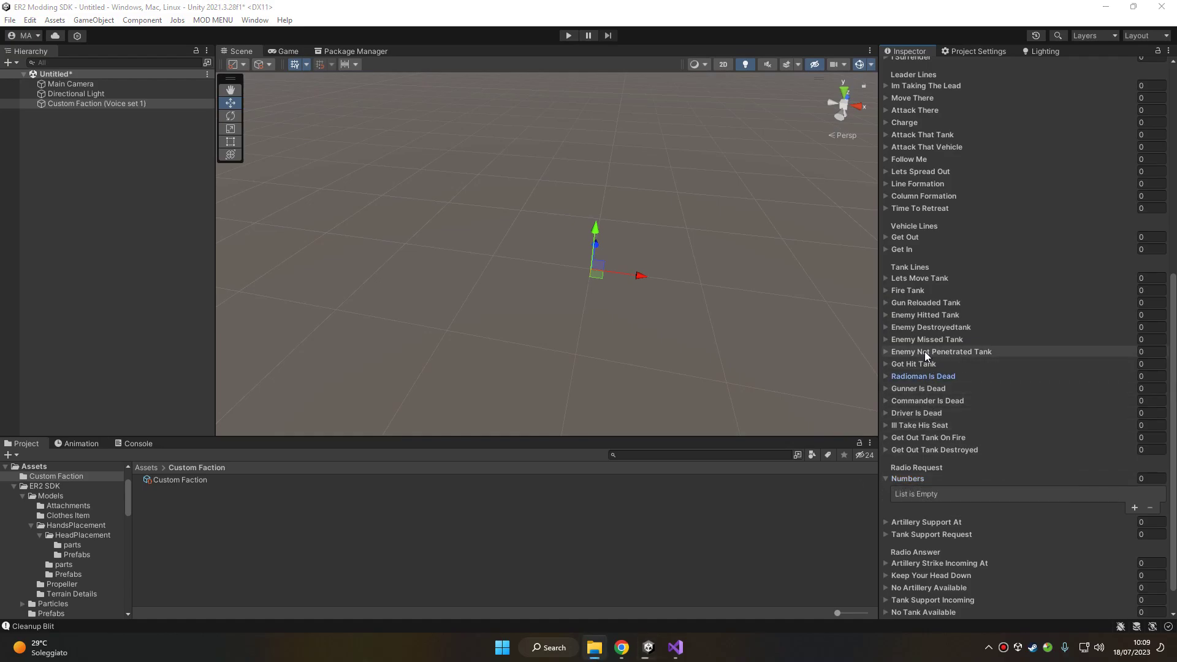
{"action": "left_click", "coordinate": [918, 366]}
{"action": "left_click", "coordinate": [1135, 392]}
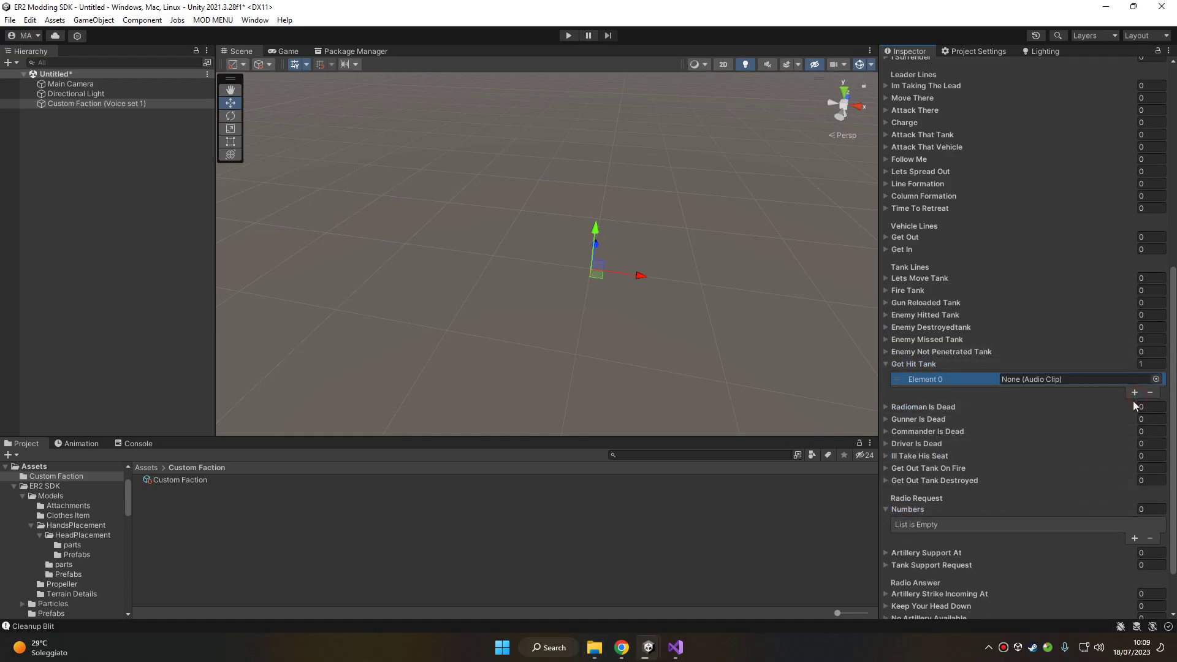
{"action": "left_click", "coordinate": [1135, 393]}
{"action": "left_click", "coordinate": [1150, 405]}
{"action": "left_click", "coordinate": [1151, 405]}
{"action": "left_click", "coordinate": [913, 364]}
{"action": "left_click", "coordinate": [905, 480]}
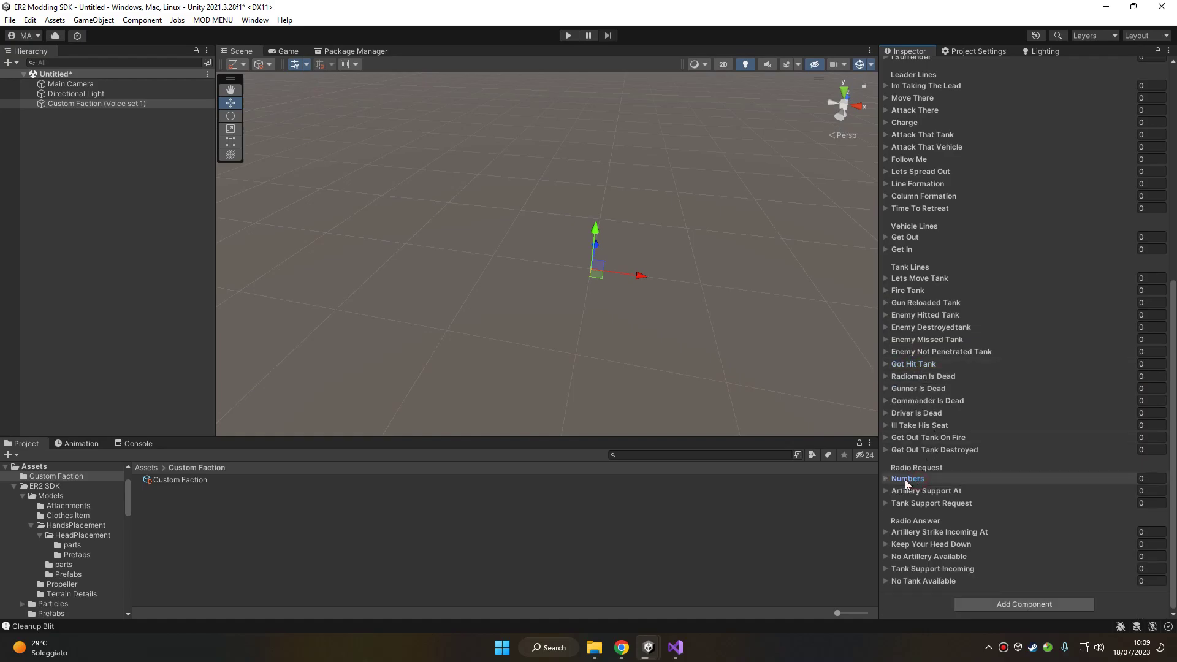
{"action": "left_click", "coordinate": [905, 480]}
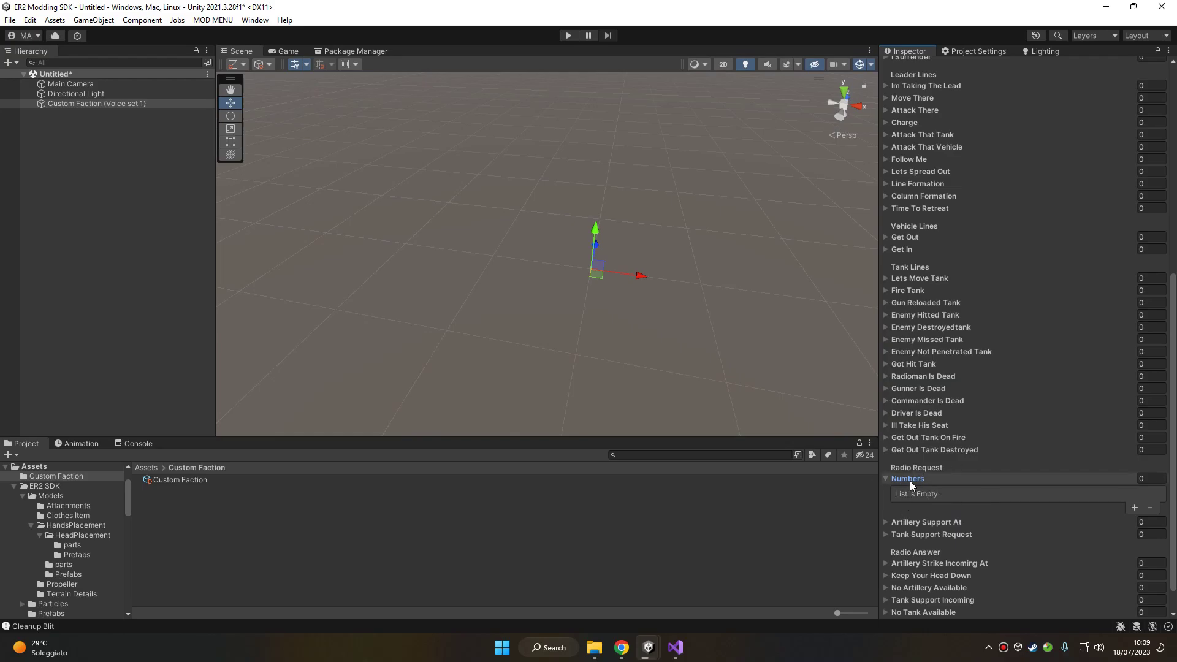
- Expand the Charge, Attack That Tank and Attack That Vehicle voice line lists
{"action": "scroll", "coordinate": [971, 471], "scroll_direction": "down", "scroll_amount": 2}
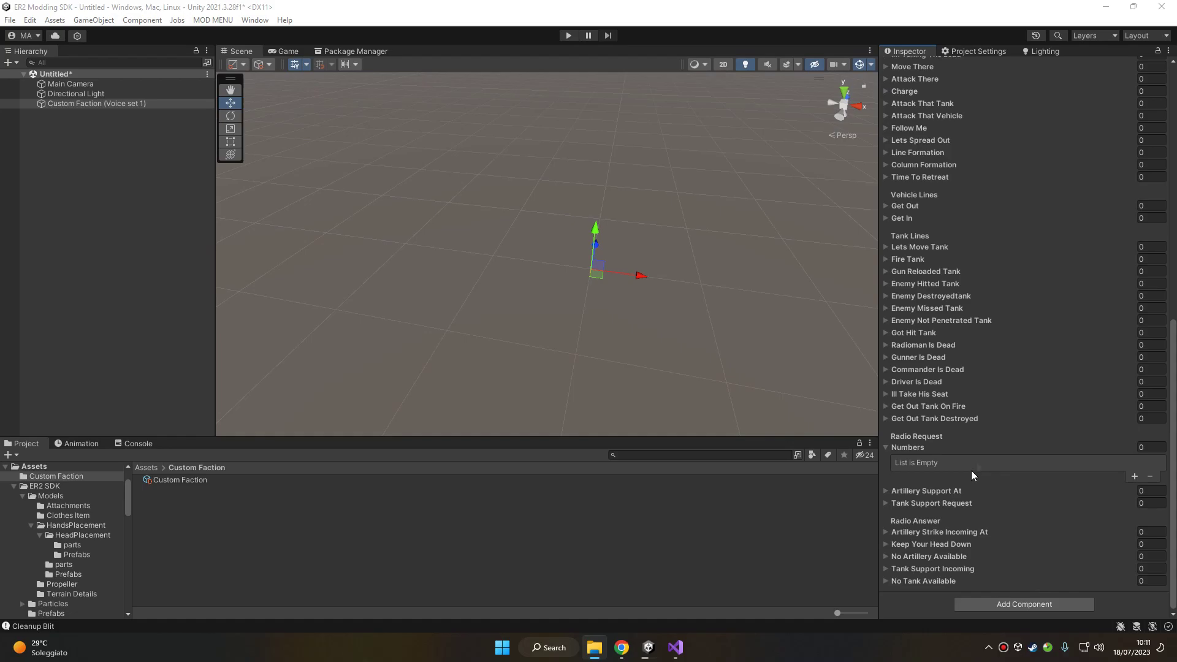
{"action": "scroll", "coordinate": [971, 470], "scroll_direction": "up", "scroll_amount": 5}
{"action": "left_click", "coordinate": [921, 224]}
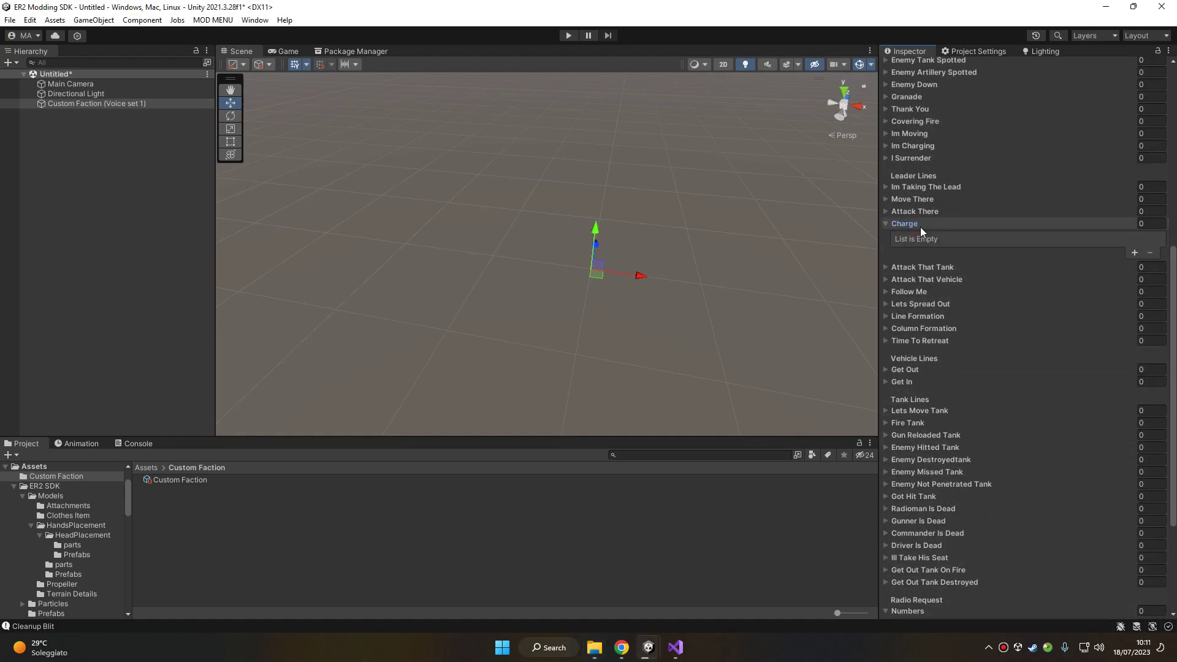
{"action": "left_click", "coordinate": [922, 268]}
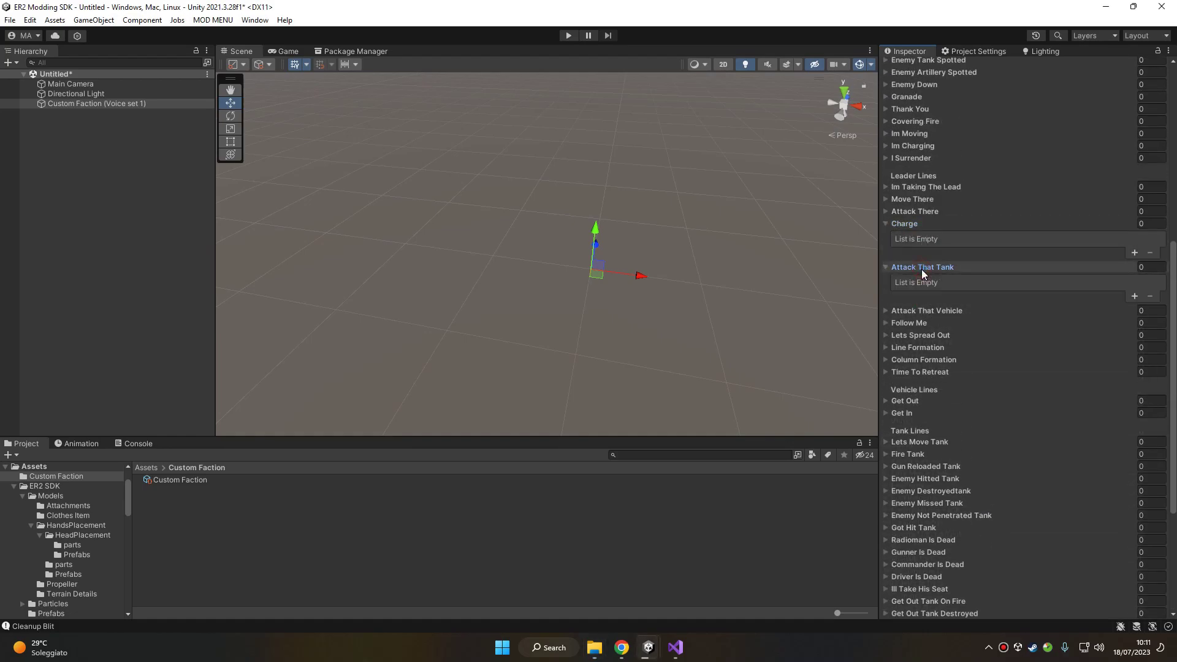
{"action": "left_click", "coordinate": [915, 311]}
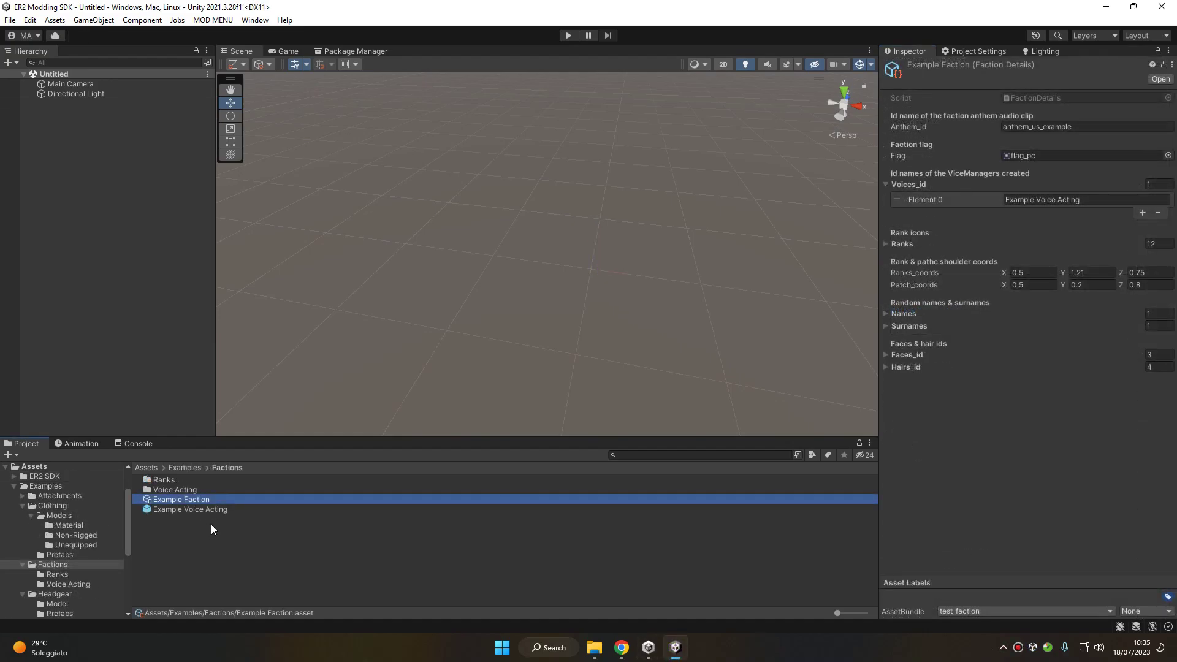
- Inspect the Example Voice Acting set and its voice_sample_03 and voice_sample_05 clips
{"action": "left_click", "coordinate": [201, 511]}
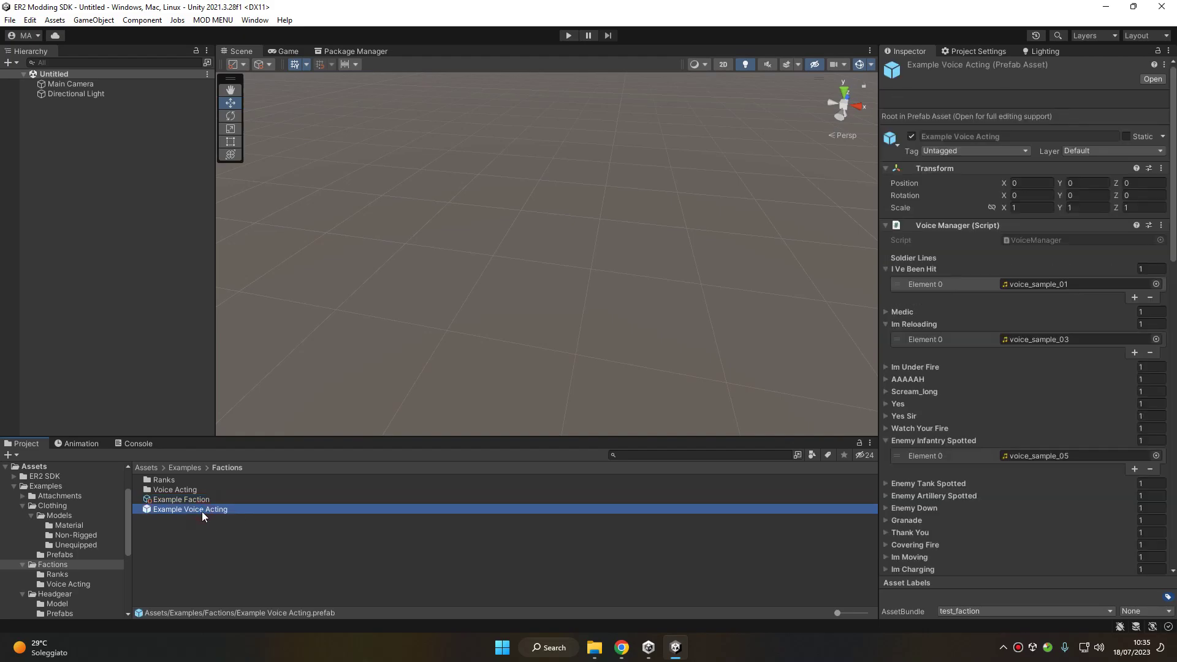
{"action": "left_click", "coordinate": [1036, 339]}
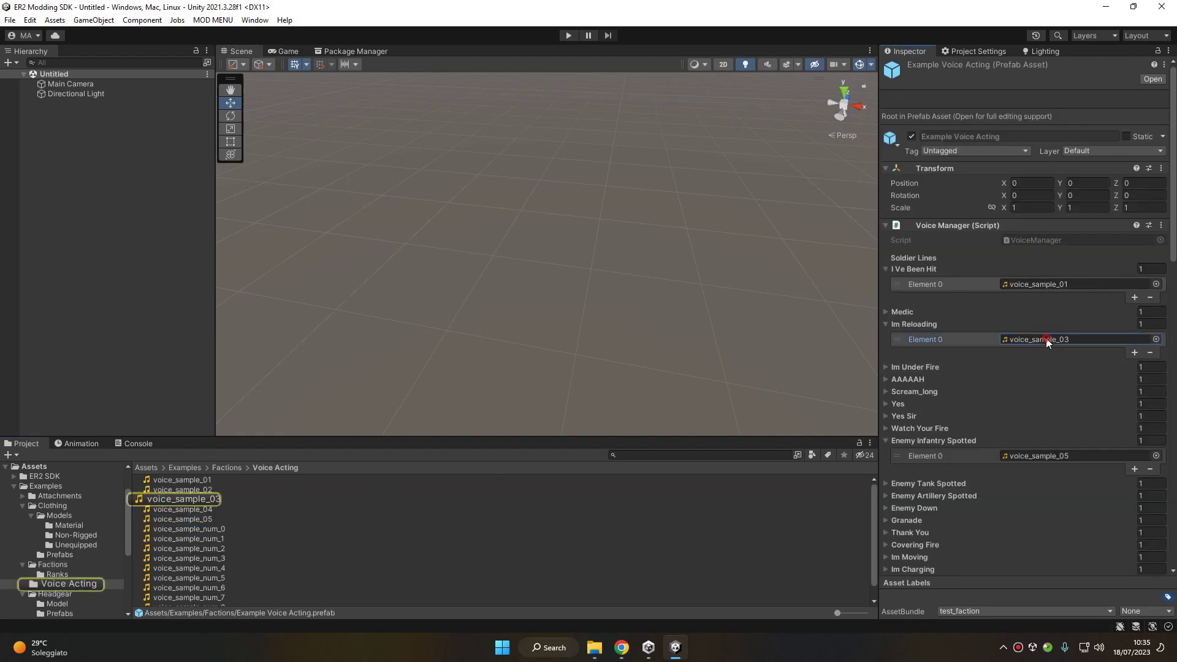
{"action": "left_click", "coordinate": [214, 501]}
{"action": "left_click", "coordinate": [221, 520]}
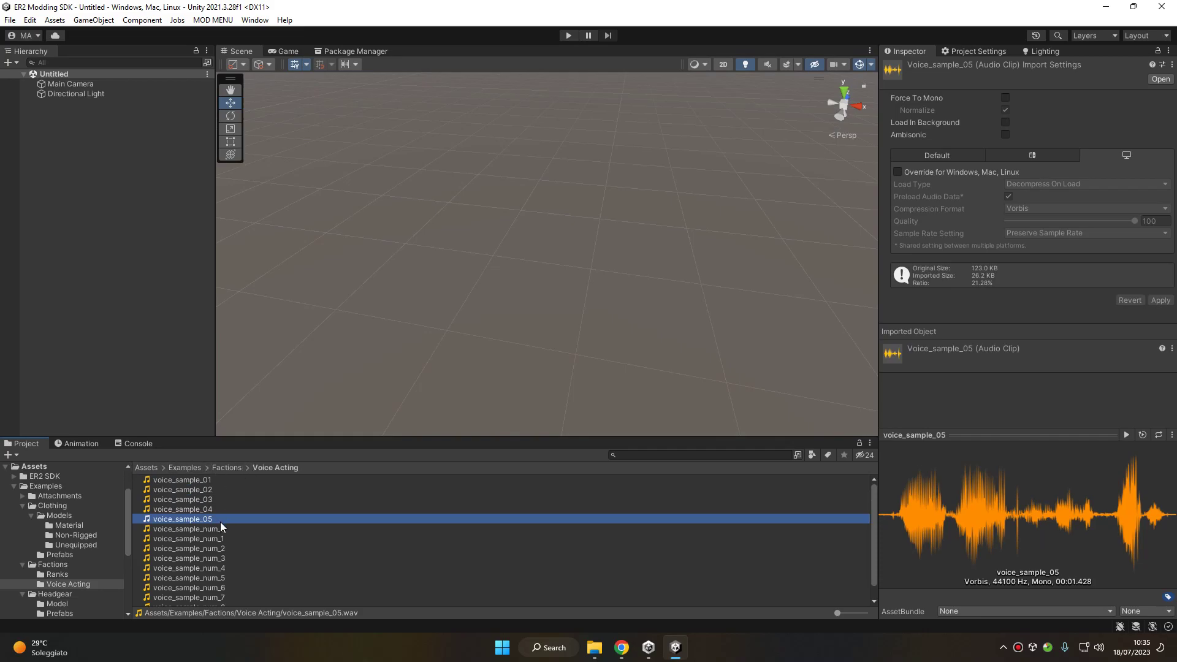
- Preview voice_sample_num_3, num_4 and num_0 with the waveform shown, playing num_0
{"action": "left_click", "coordinate": [341, 558]}
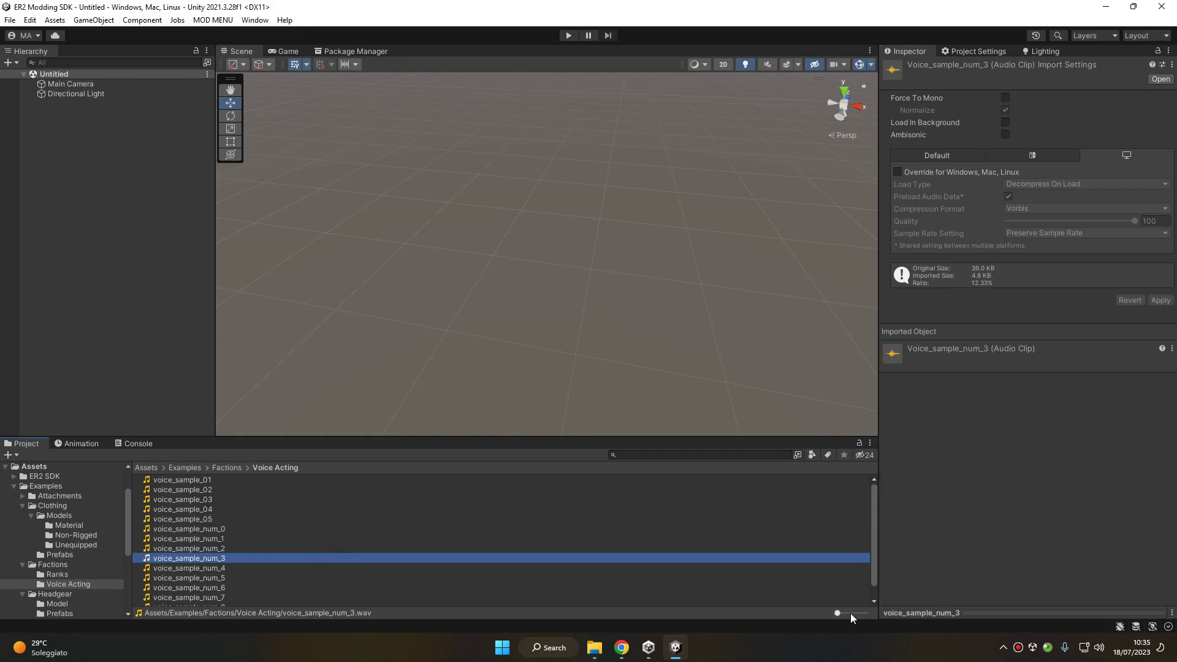
{"action": "left_click", "coordinate": [940, 612]}
{"action": "left_click_drag", "start_coordinate": [1058, 613], "coordinate": [1080, 454]}
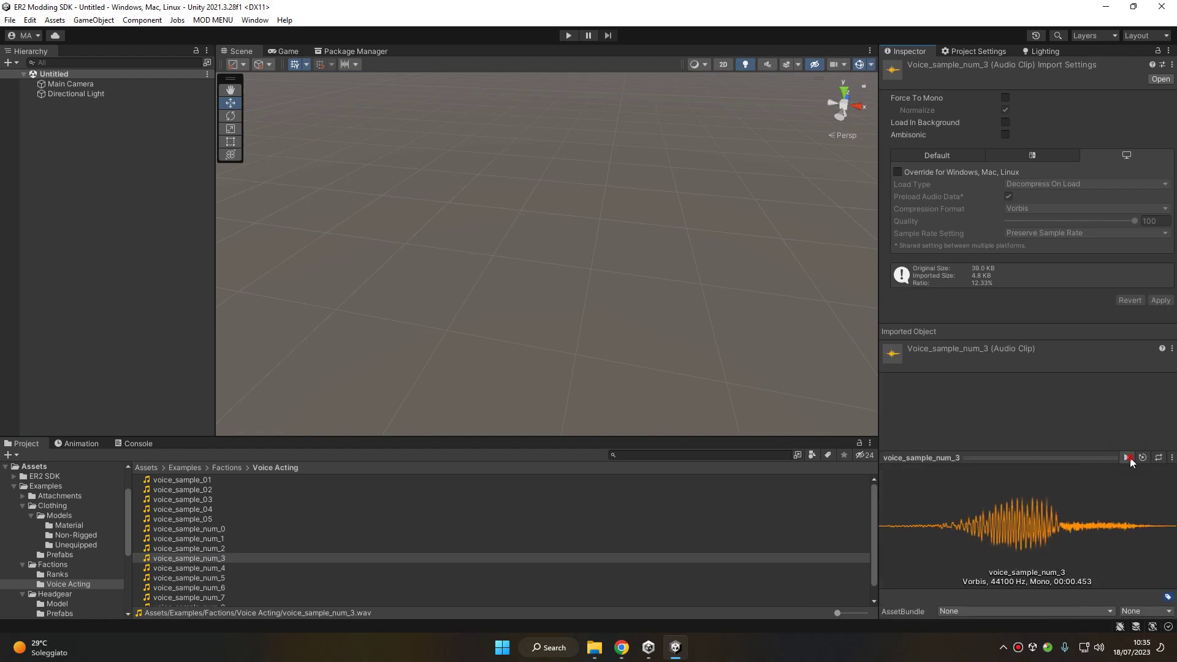
{"action": "left_click", "coordinate": [303, 567]}
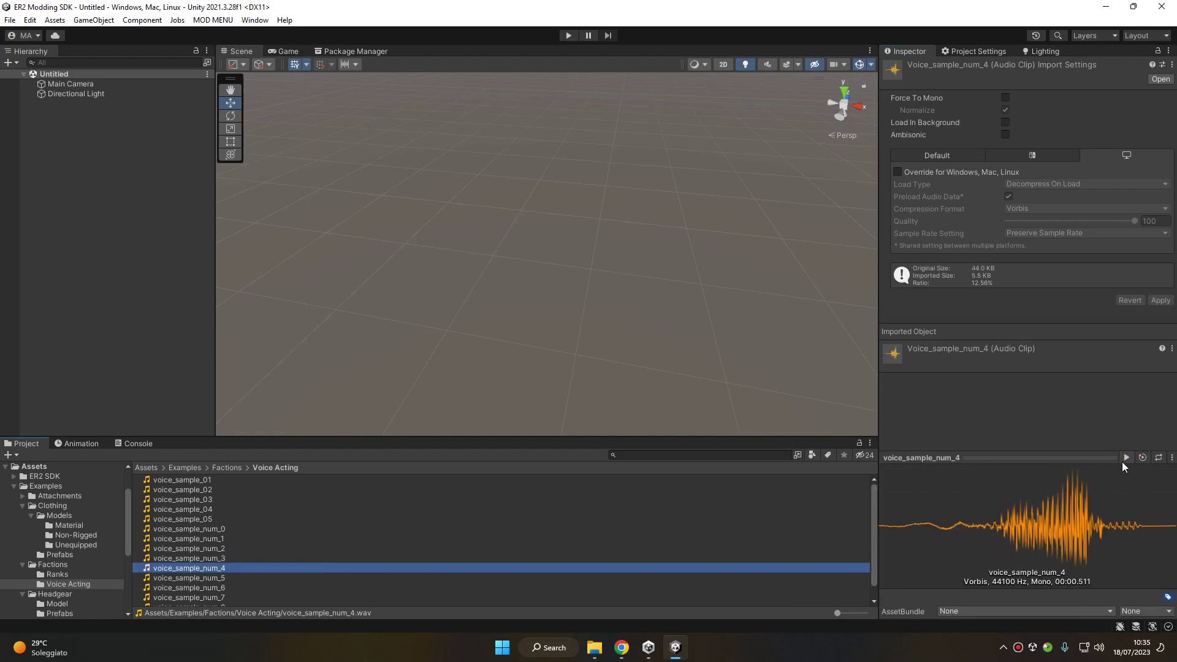
{"action": "left_click", "coordinate": [342, 528]}
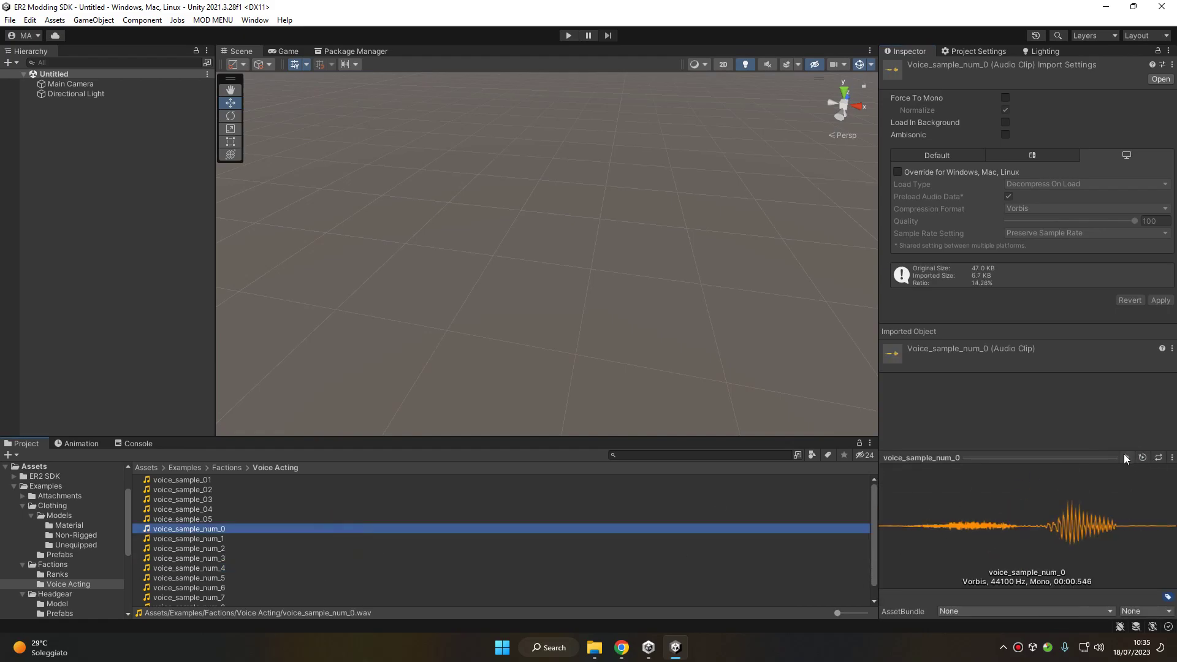
{"action": "left_click", "coordinate": [1126, 459]}
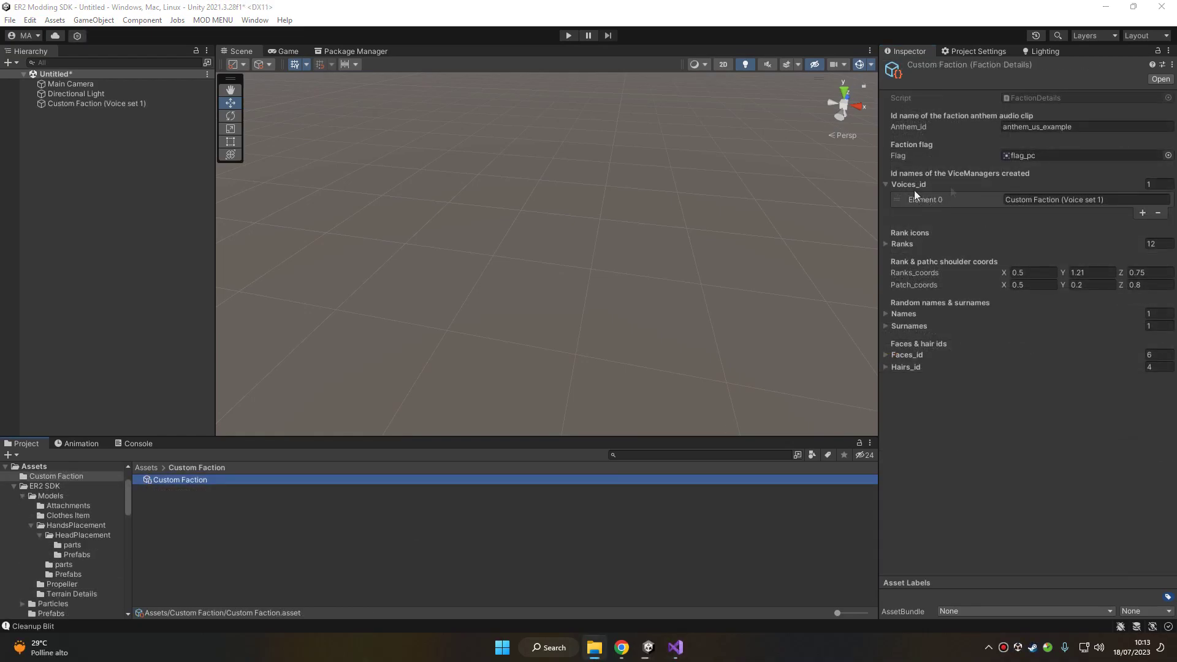
- Save Custom Faction (Voice set 1) as a prefab in Custom Faction, then expand the faction's Ranks
{"action": "left_click", "coordinate": [130, 106]}
{"action": "left_click_drag", "start_coordinate": [130, 105], "coordinate": [263, 544]}
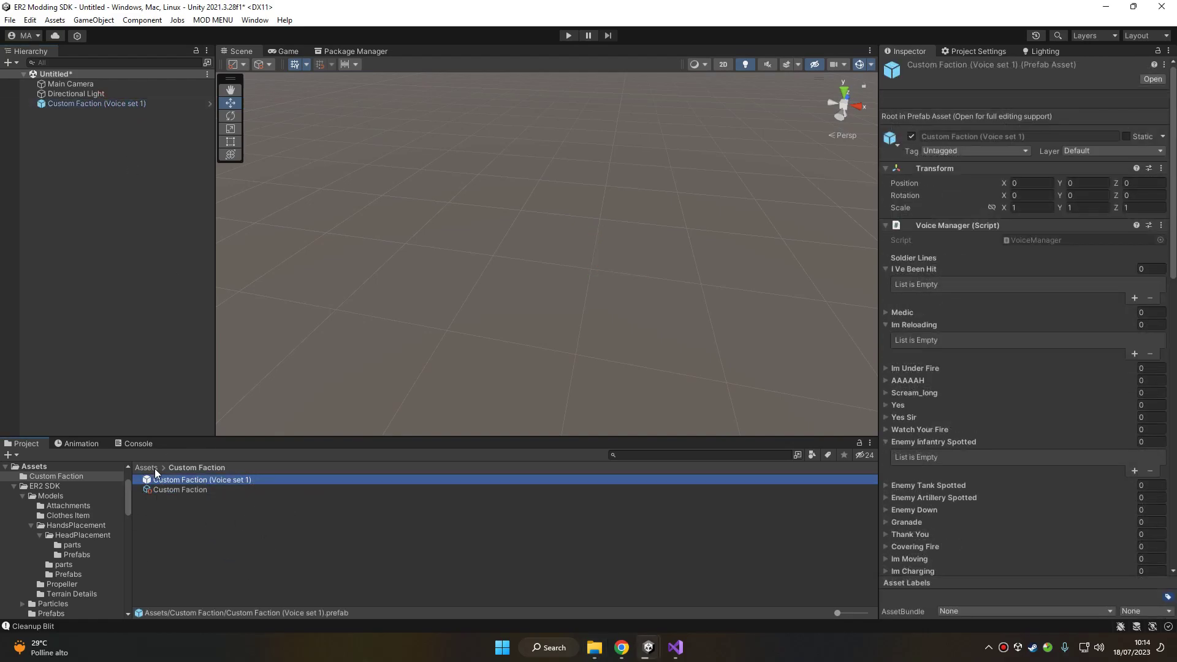
{"action": "key", "text": "Down"}
{"action": "left_click", "coordinate": [914, 244]}
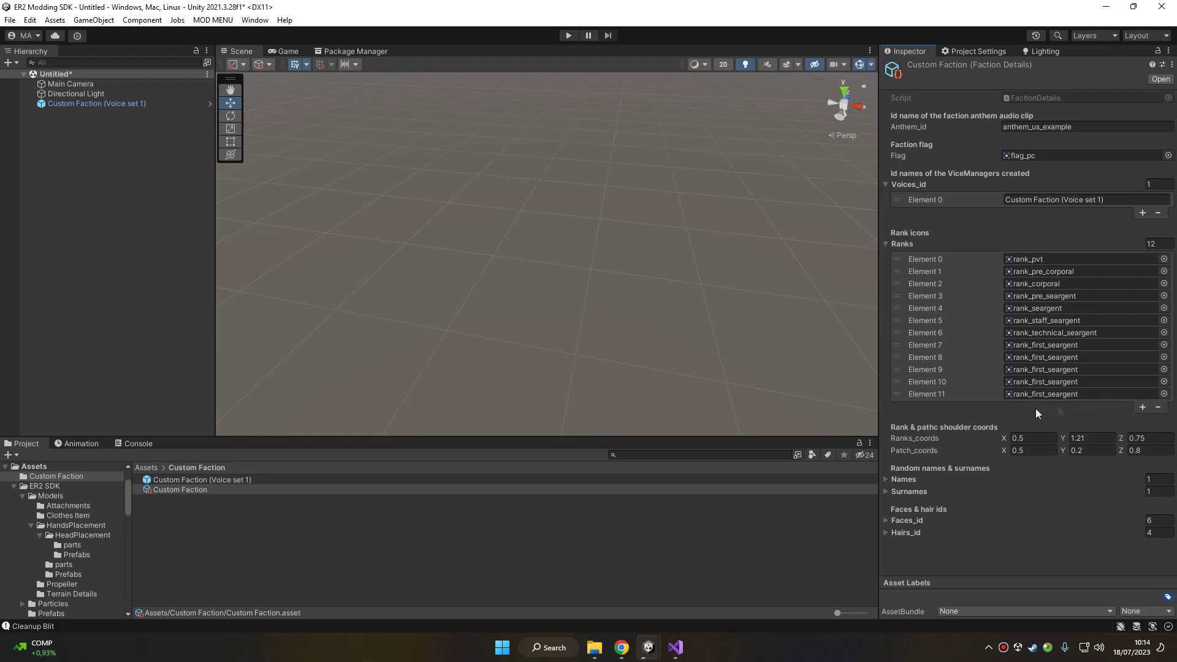
- Ping the Element 0–4 rank sprites, then inspect rank_first_seargent and rank_pre_corporal
{"action": "left_click", "coordinate": [1041, 258]}
{"action": "left_click", "coordinate": [1044, 271]}
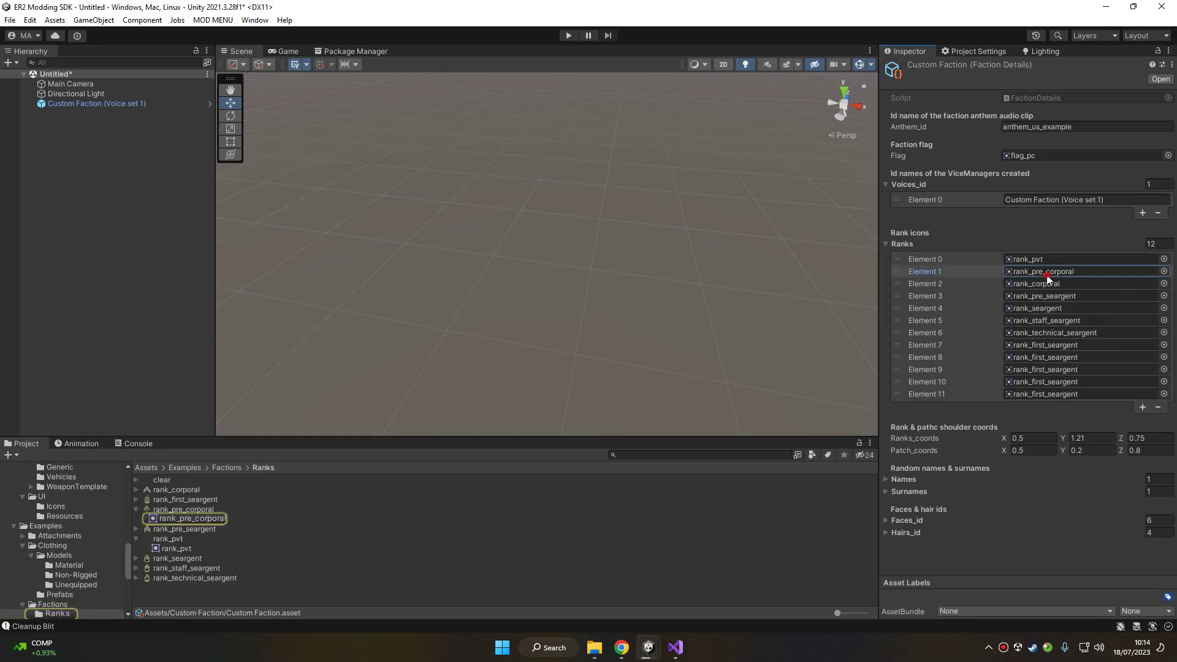
{"action": "left_click", "coordinate": [1047, 284]}
{"action": "left_click", "coordinate": [1062, 298]}
{"action": "left_click", "coordinate": [1063, 307]}
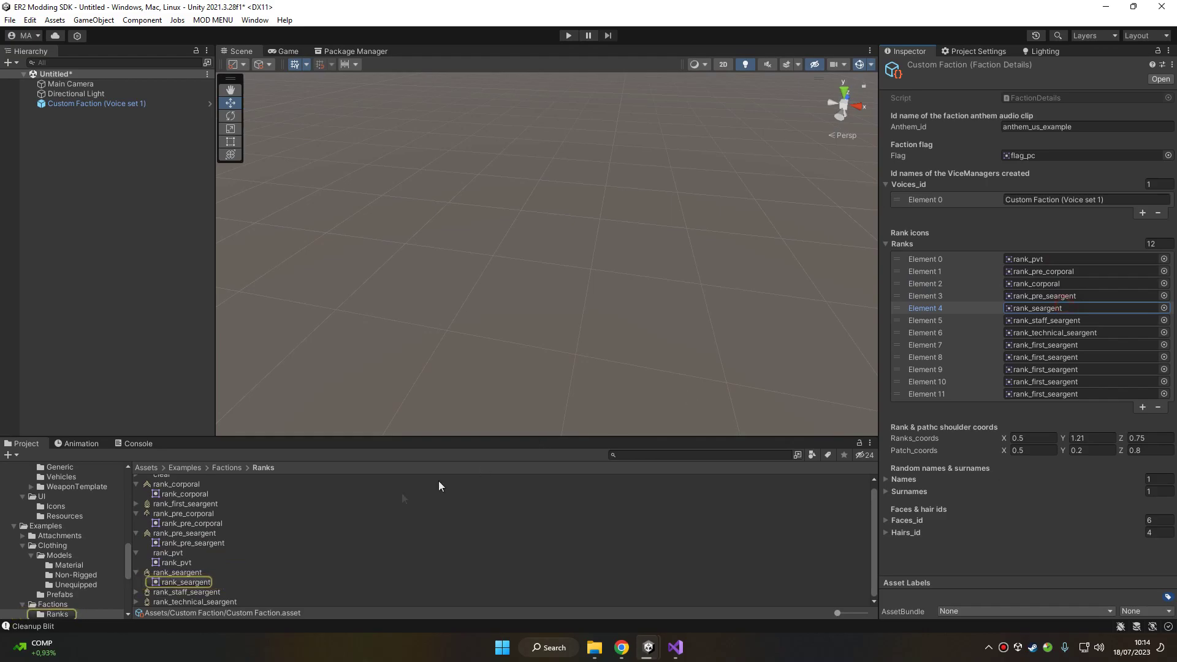
{"action": "left_click", "coordinate": [158, 503]}
{"action": "left_click", "coordinate": [164, 514]}
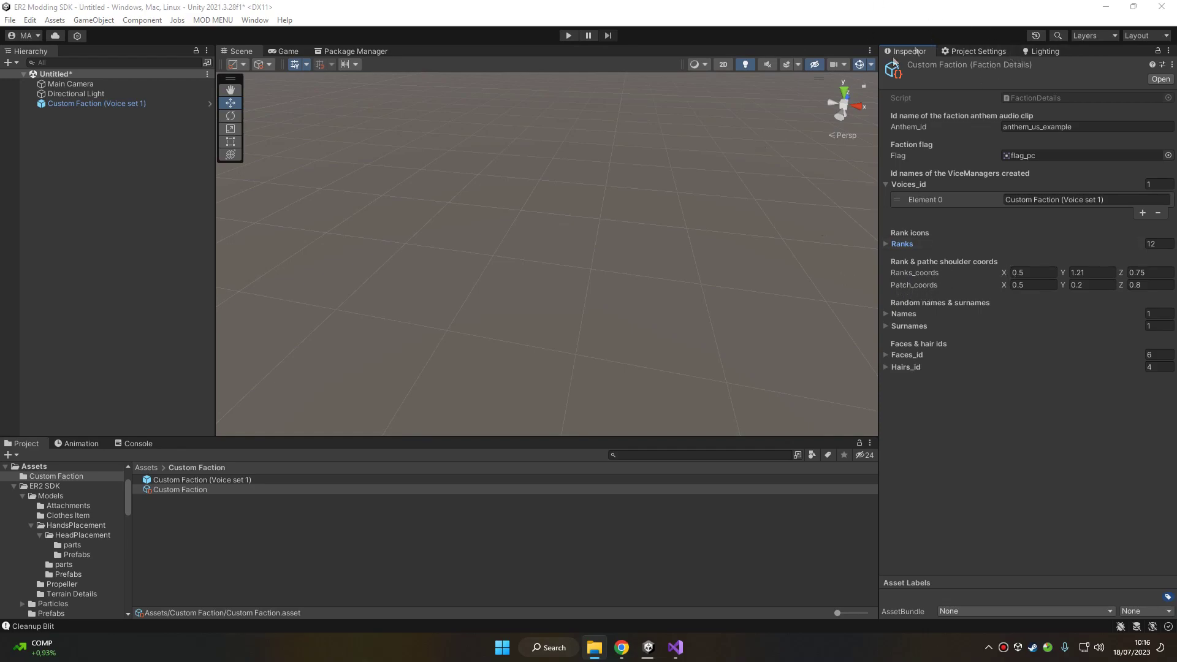
- Review Patch_coords and Ranks_coords (0.5, 1.21, 0.75), then expand the Names and Surnames lists
{"action": "left_click", "coordinate": [1035, 285]}
{"action": "left_click", "coordinate": [1097, 285]}
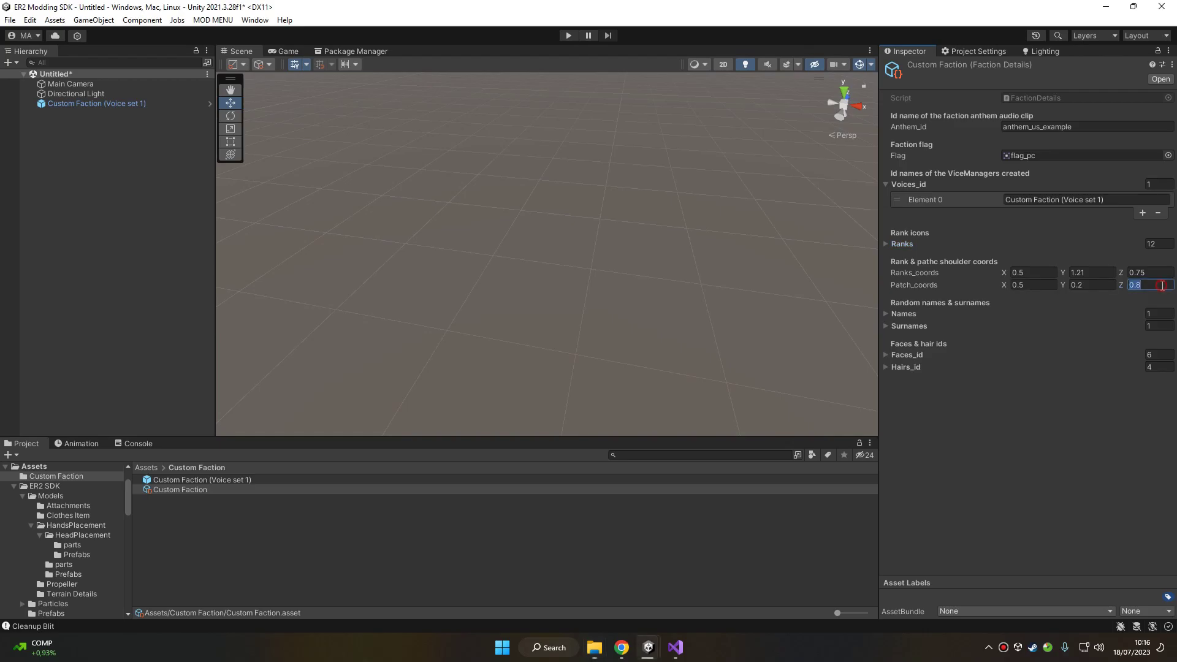
{"action": "left_click", "coordinate": [1033, 272]}
{"action": "left_click", "coordinate": [1092, 272]}
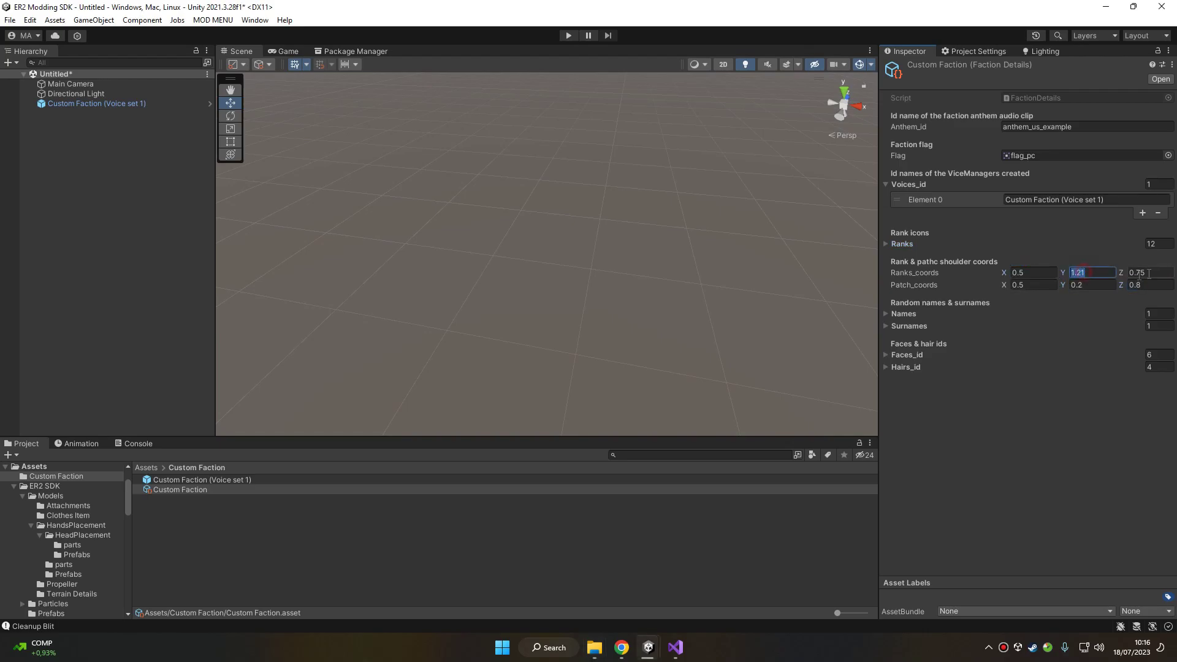
{"action": "left_click", "coordinate": [1150, 273]}
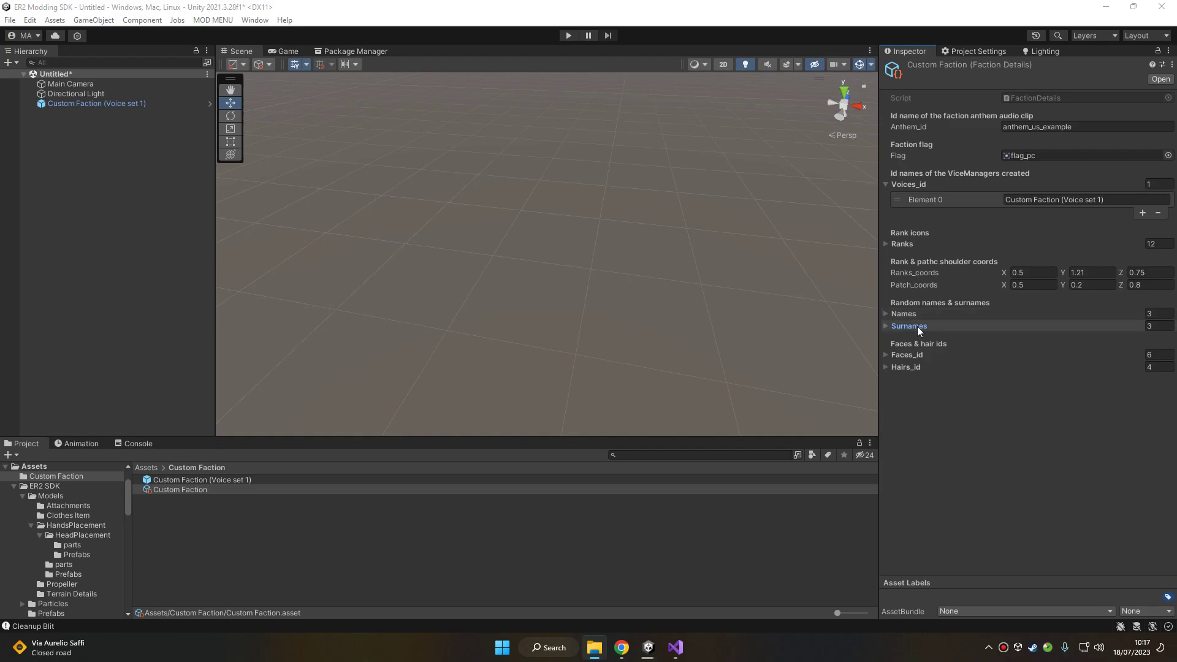
{"action": "left_click", "coordinate": [907, 313]}
{"action": "left_click", "coordinate": [910, 381]}
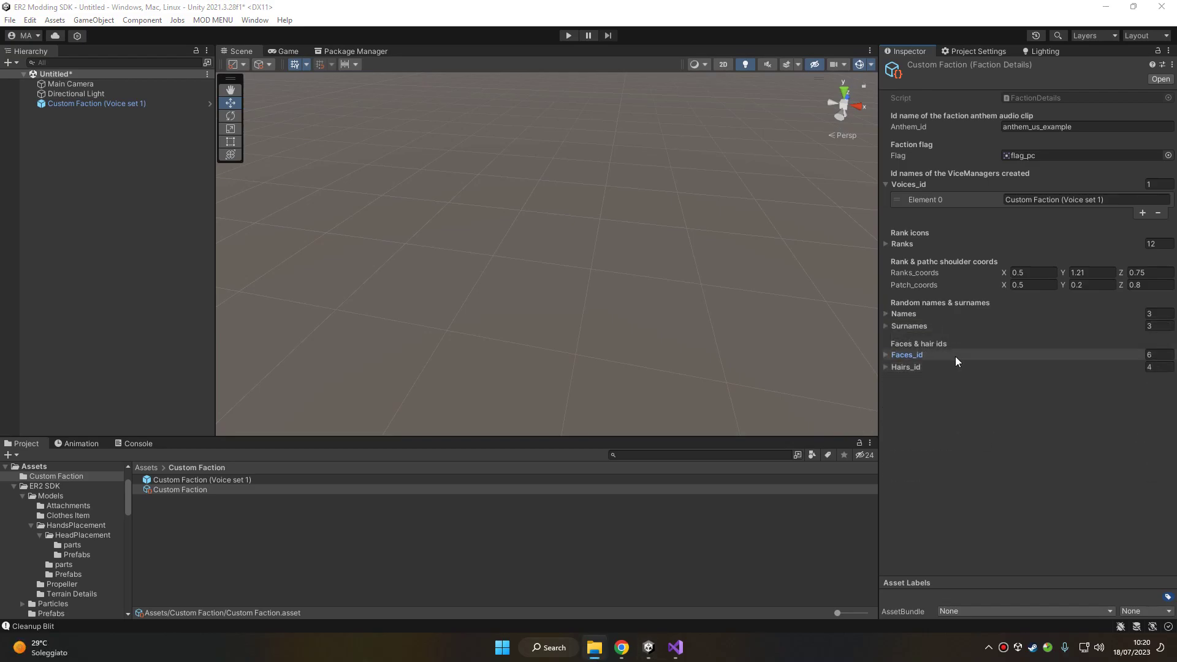
{"action": "left_click", "coordinate": [943, 355]}
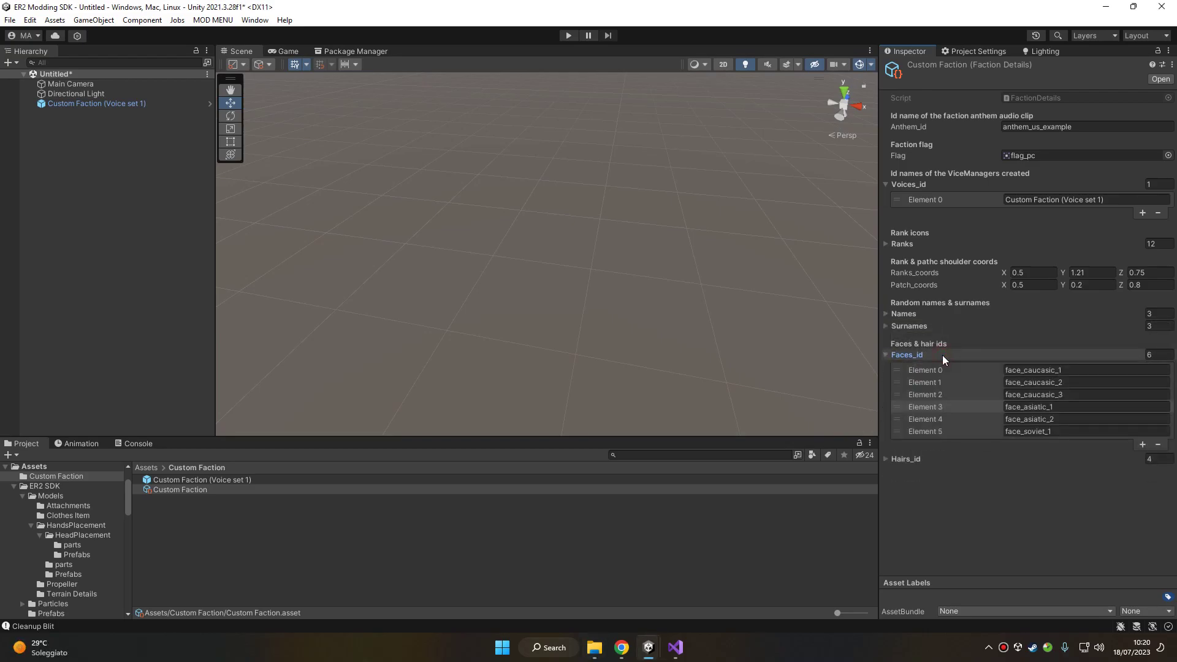
{"action": "left_click", "coordinate": [911, 458]}
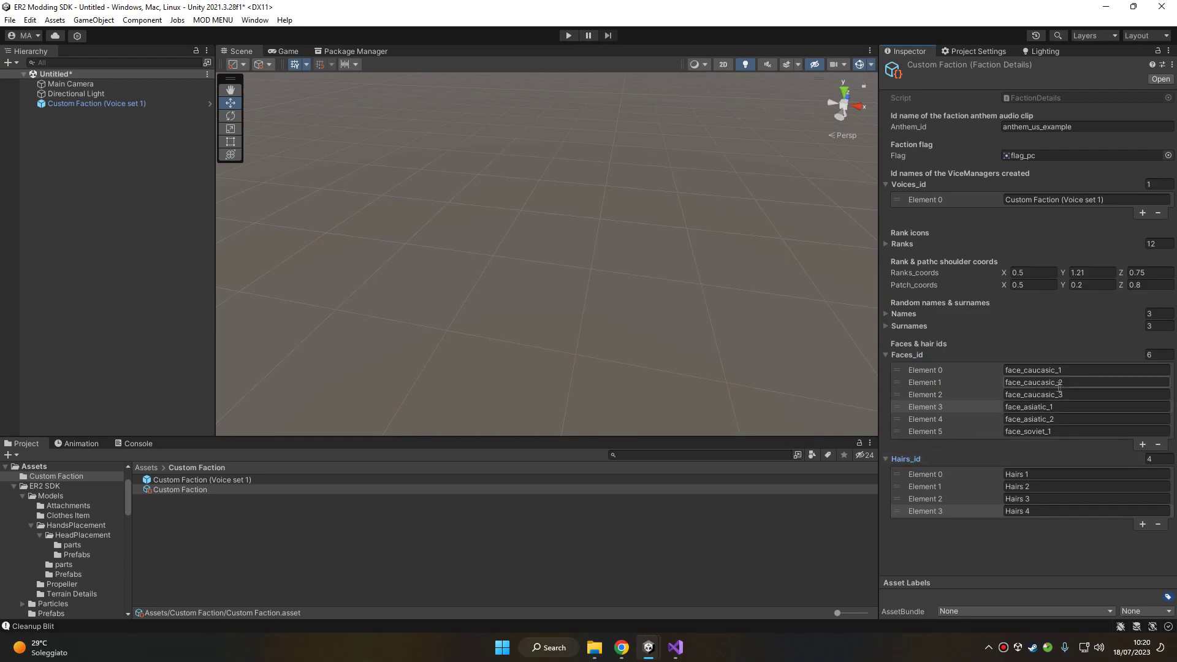
{"action": "left_click", "coordinate": [1074, 394]}
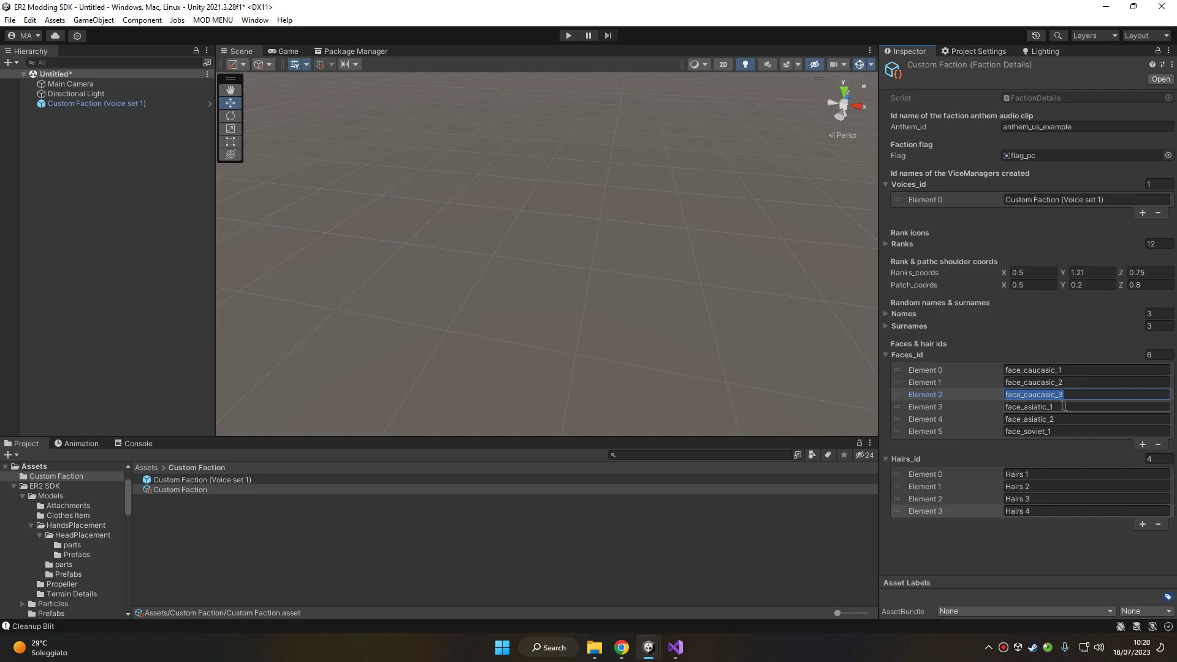
{"action": "left_click", "coordinate": [1075, 407]}
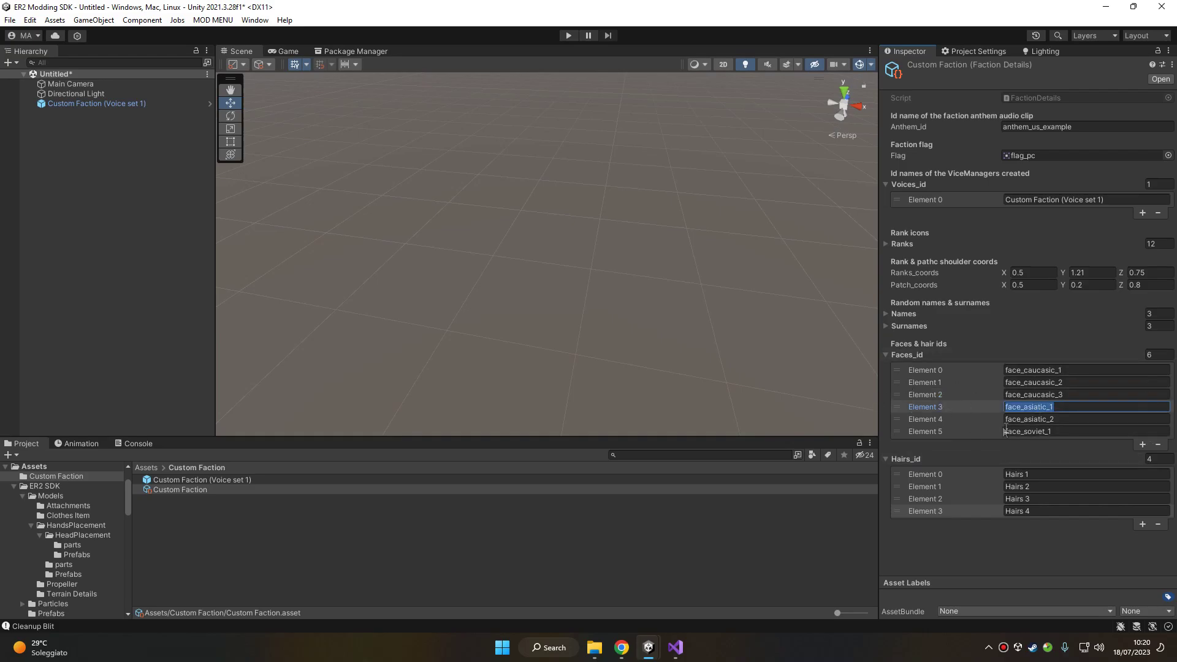
{"action": "left_click", "coordinate": [1033, 486]}
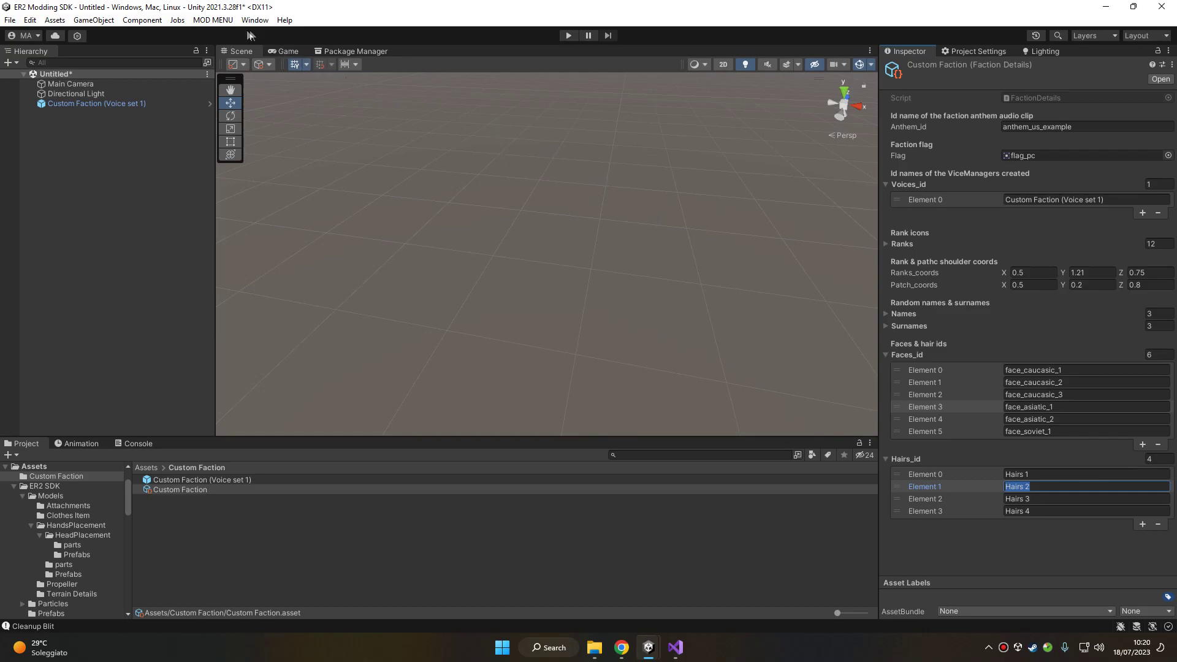
{"action": "left_click", "coordinate": [218, 21]}
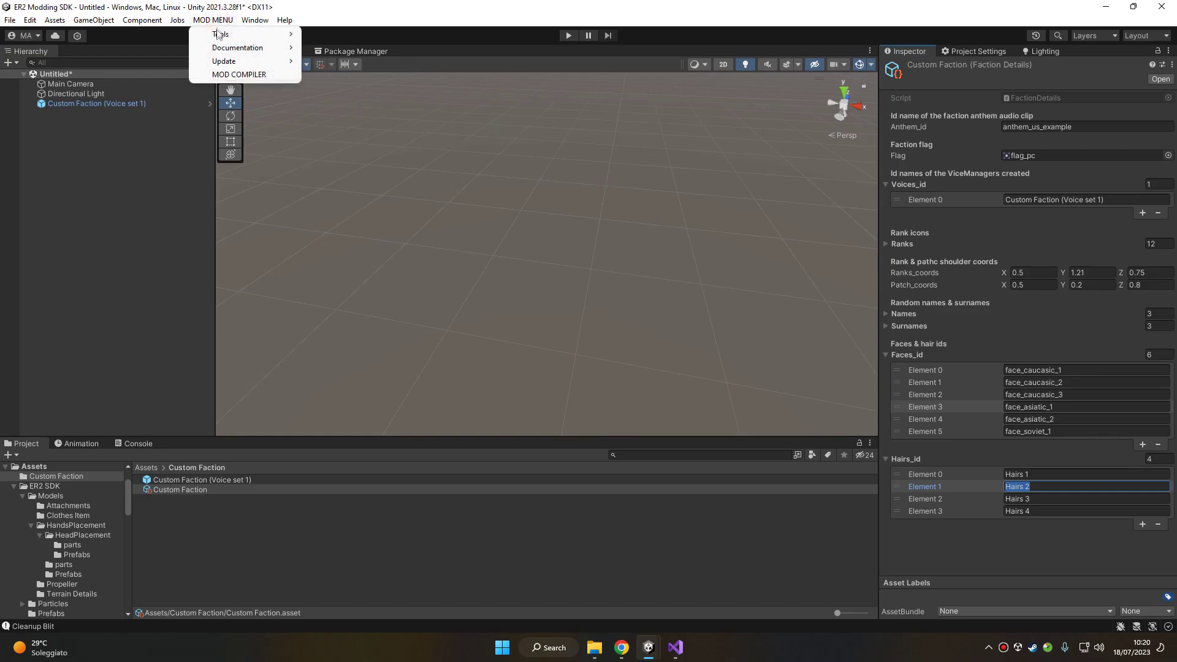
{"action": "mouse_move", "coordinate": [242, 48]}
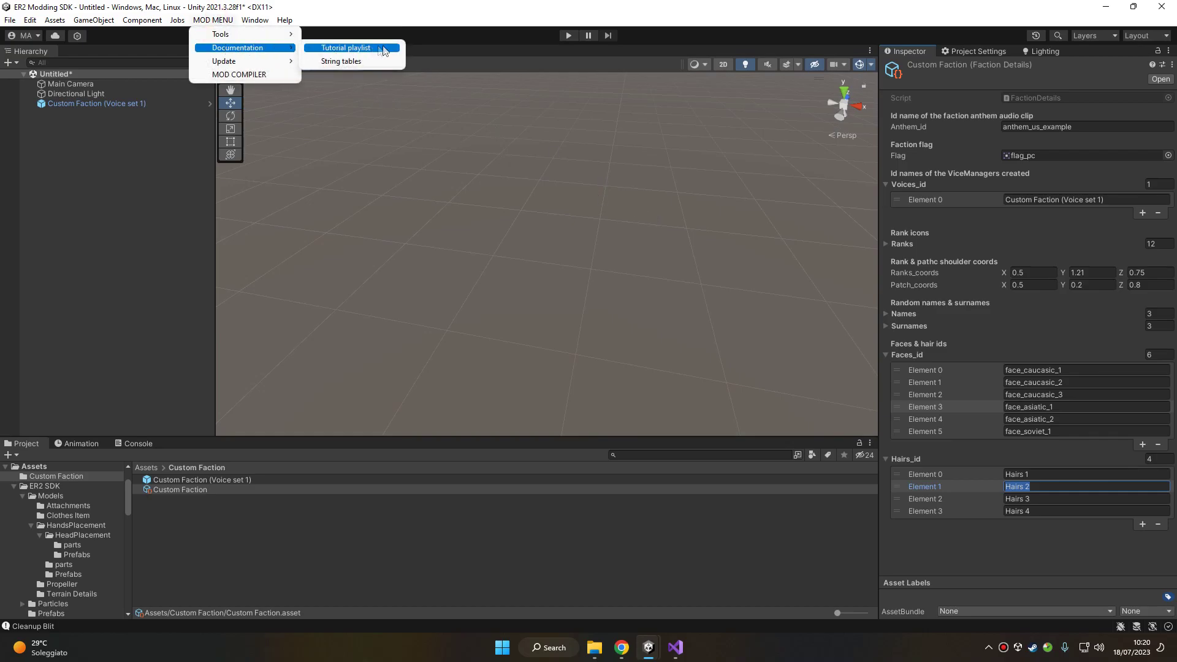
{"action": "left_click", "coordinate": [315, 64]}
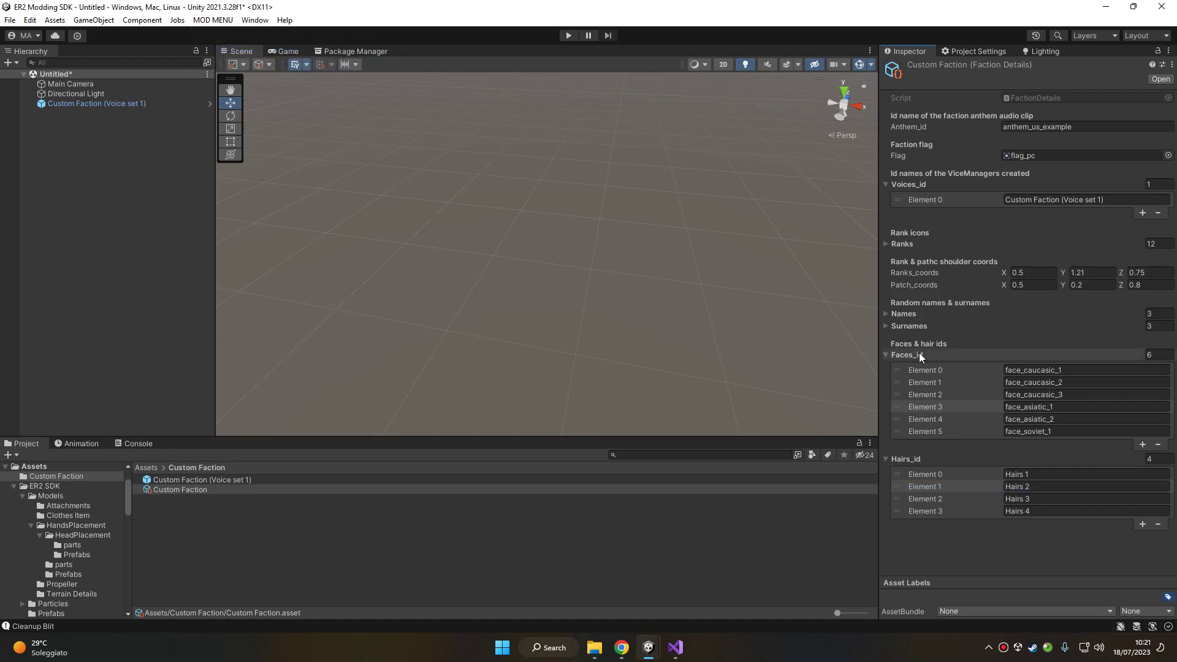
{"action": "left_click", "coordinate": [918, 354]}
{"action": "left_click", "coordinate": [907, 367]}
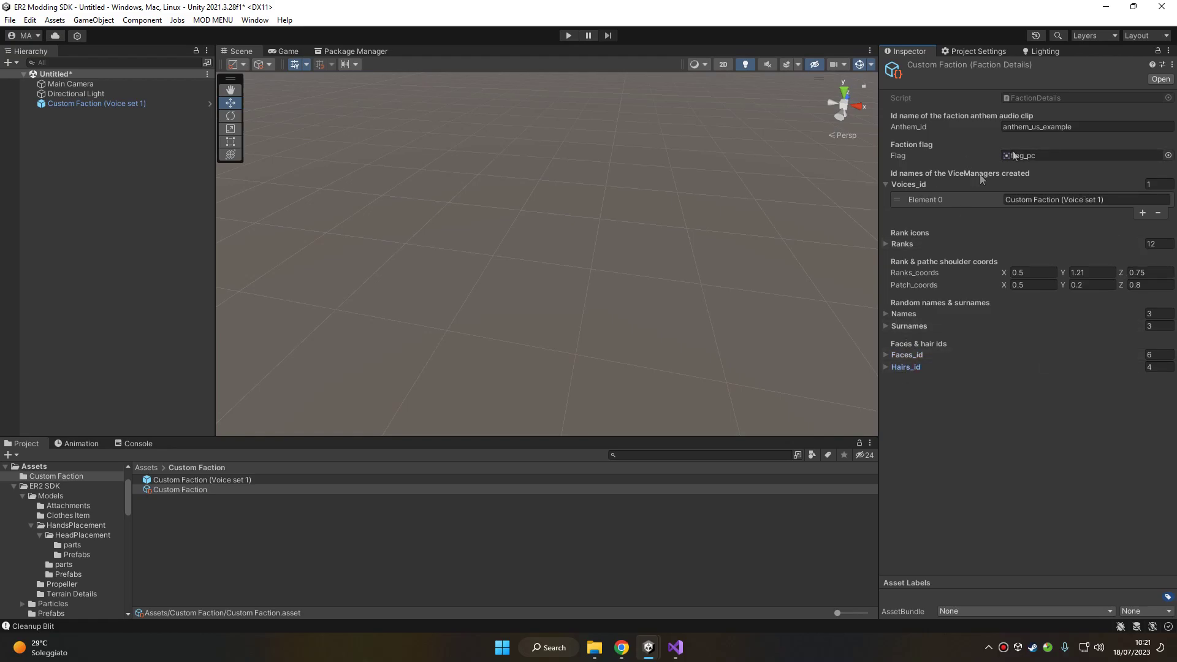
- Assign the Custom Faction (Voice set 1) prefab to the test_faction asset bundle, then open MOD MENU
{"action": "left_click", "coordinate": [256, 480]}
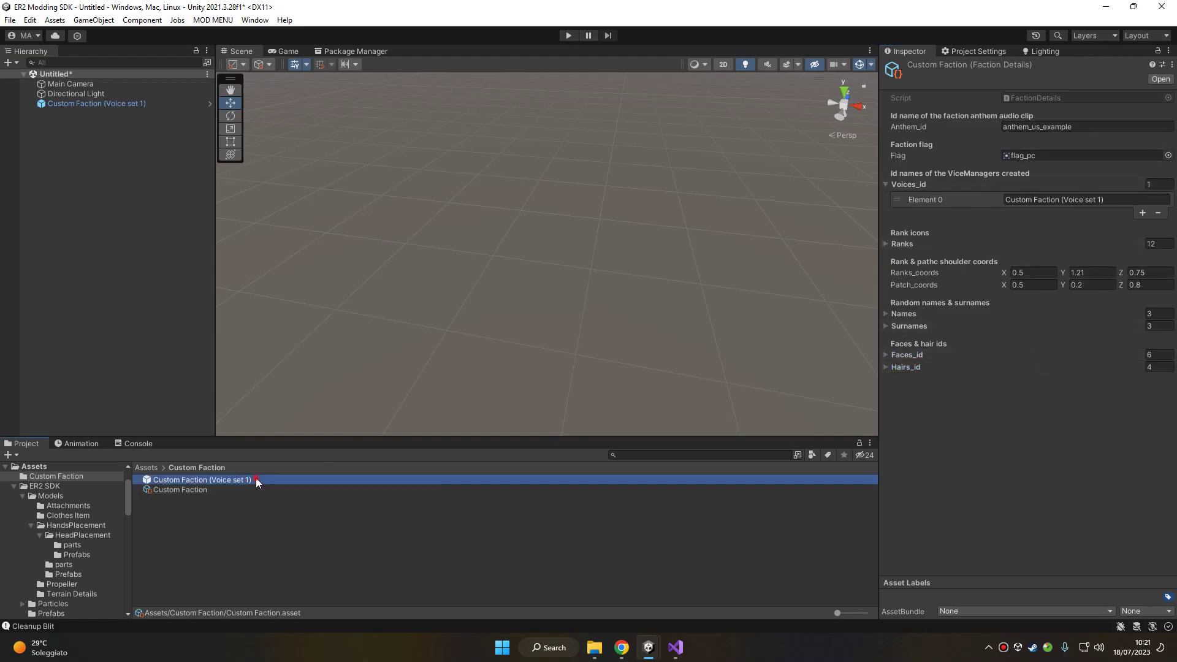
{"action": "left_click", "coordinate": [951, 611]}
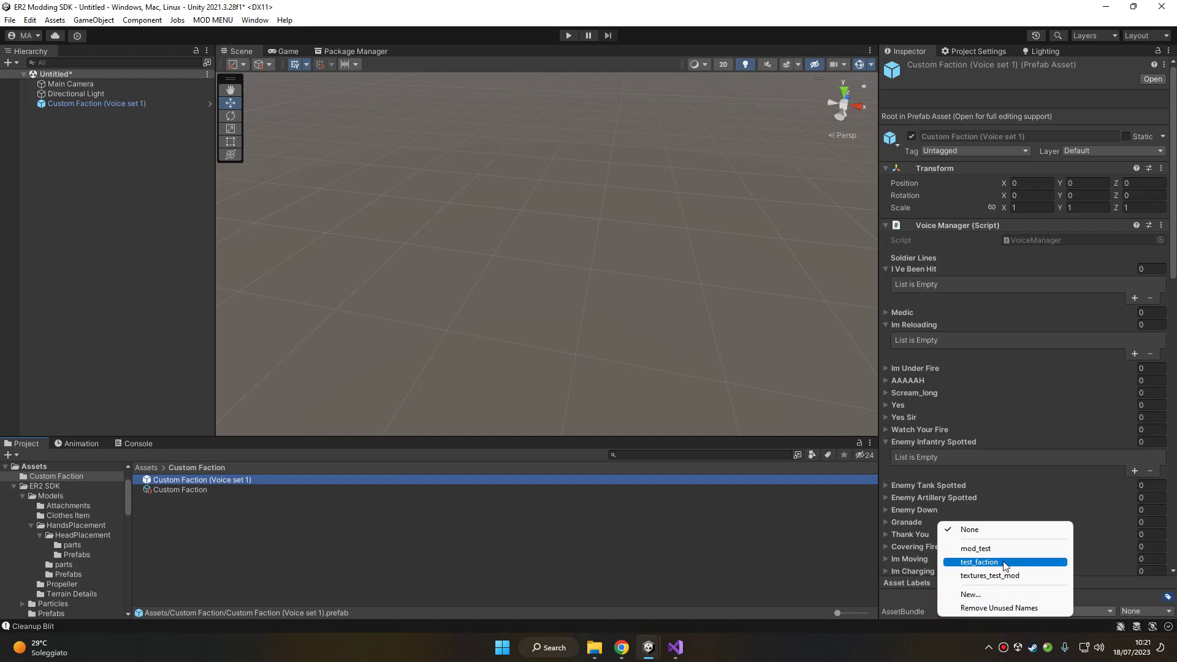
{"action": "left_click", "coordinate": [961, 564]}
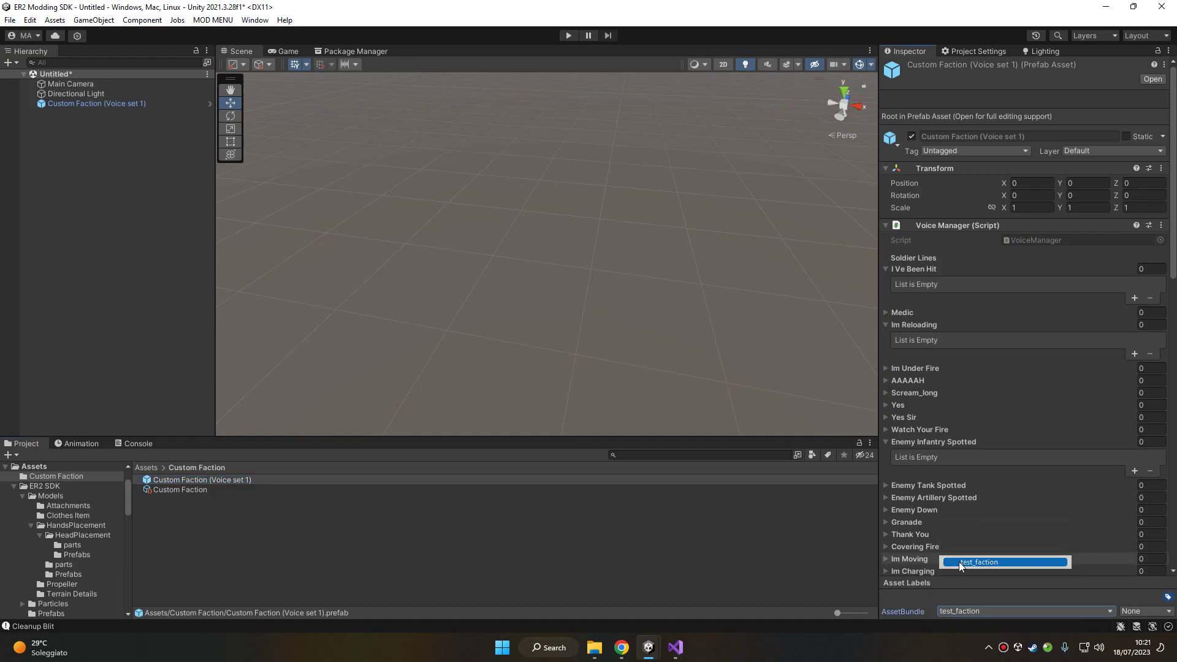
{"action": "left_click", "coordinate": [212, 21]}
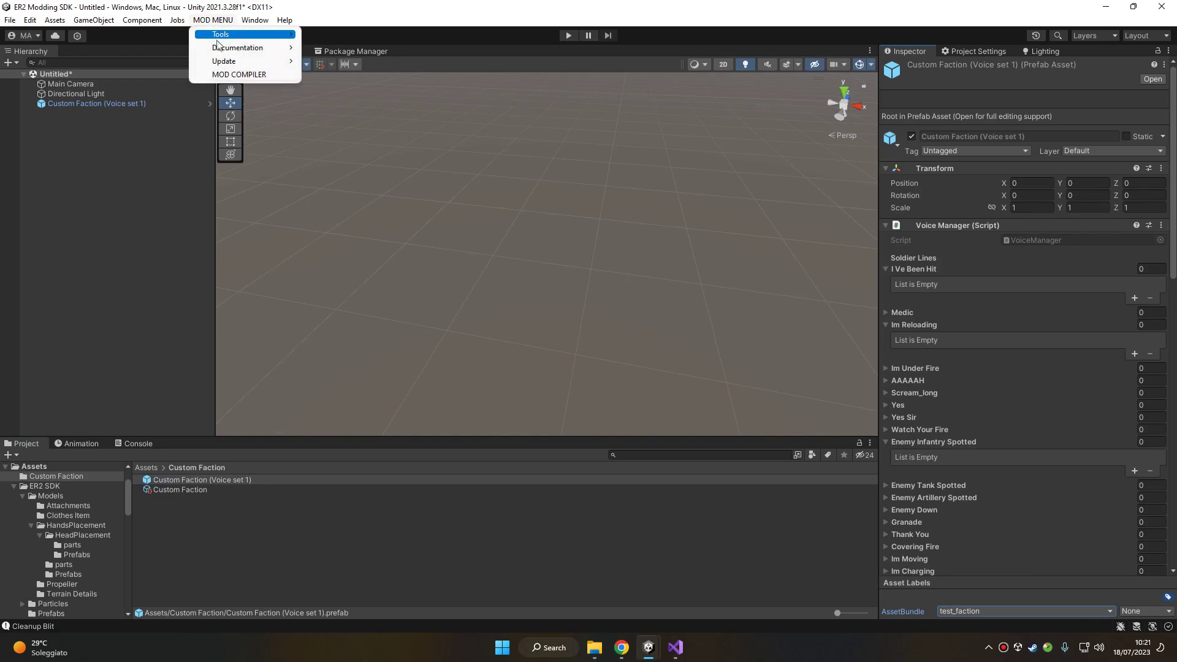
- Launch the Mod Compiler without saving the scene and select the test_faction bundle
{"action": "left_click", "coordinate": [230, 74]}
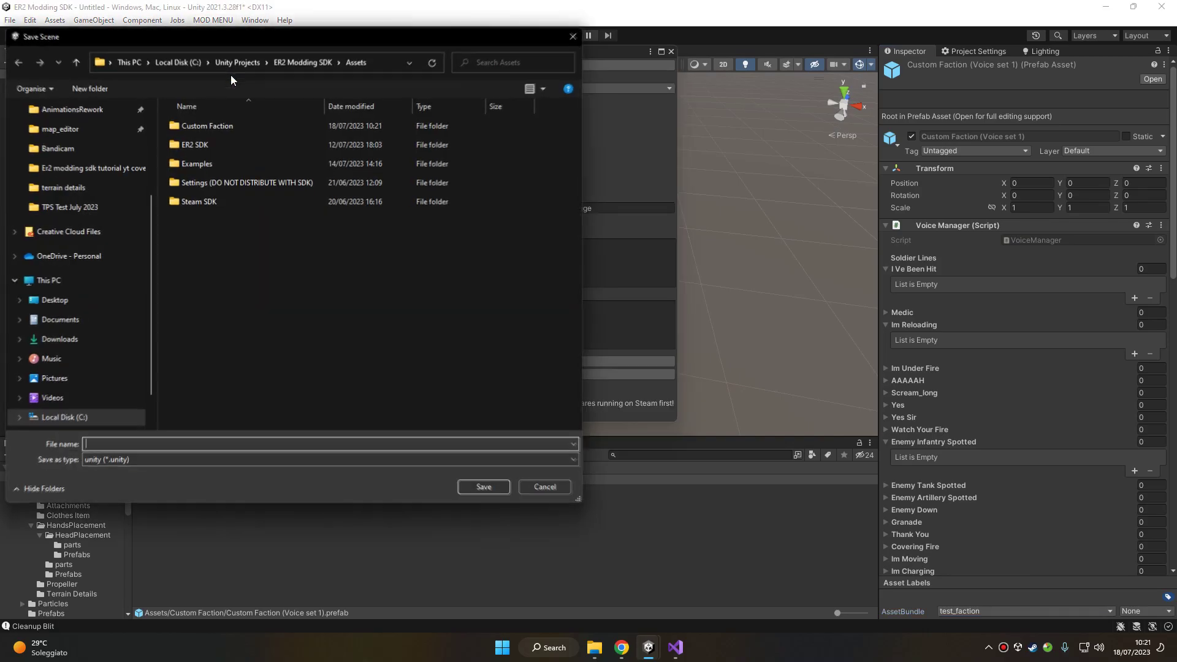
{"action": "left_click", "coordinate": [572, 35]}
{"action": "left_click", "coordinate": [425, 89]}
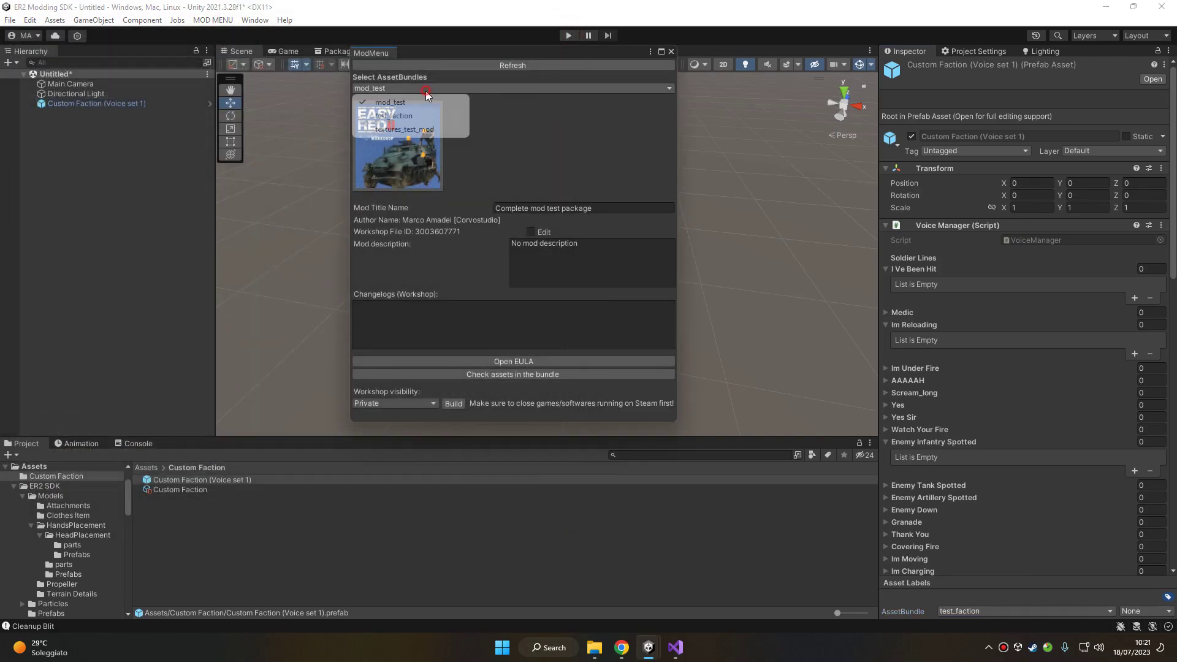
{"action": "left_click", "coordinate": [410, 116]}
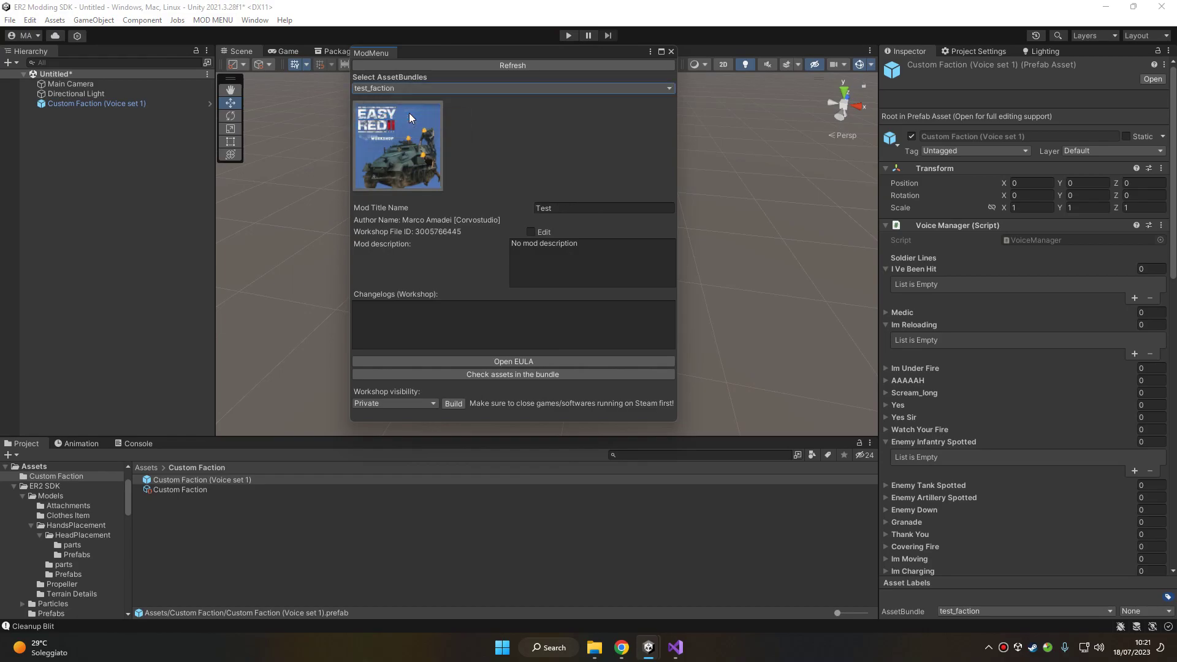
- Set the Mod Title Name to 'Test Faction' and build the mod
{"action": "left_click", "coordinate": [568, 209]}
{"action": "type", "text": "Test Faction"}
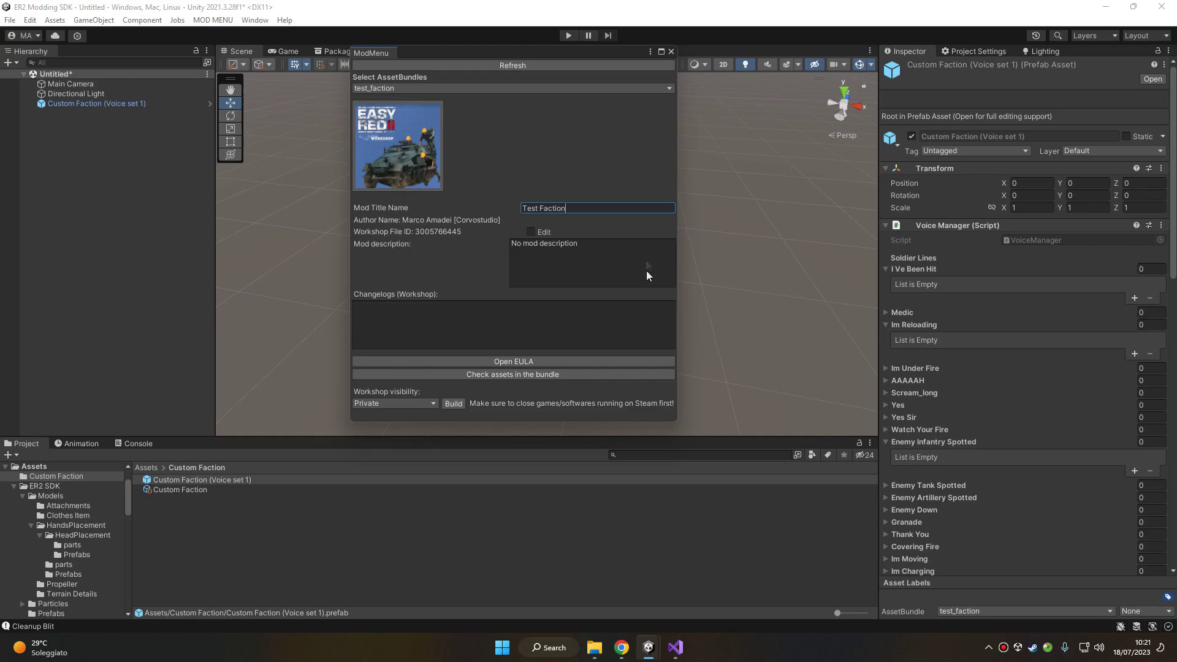
{"action": "left_click", "coordinate": [452, 403]}
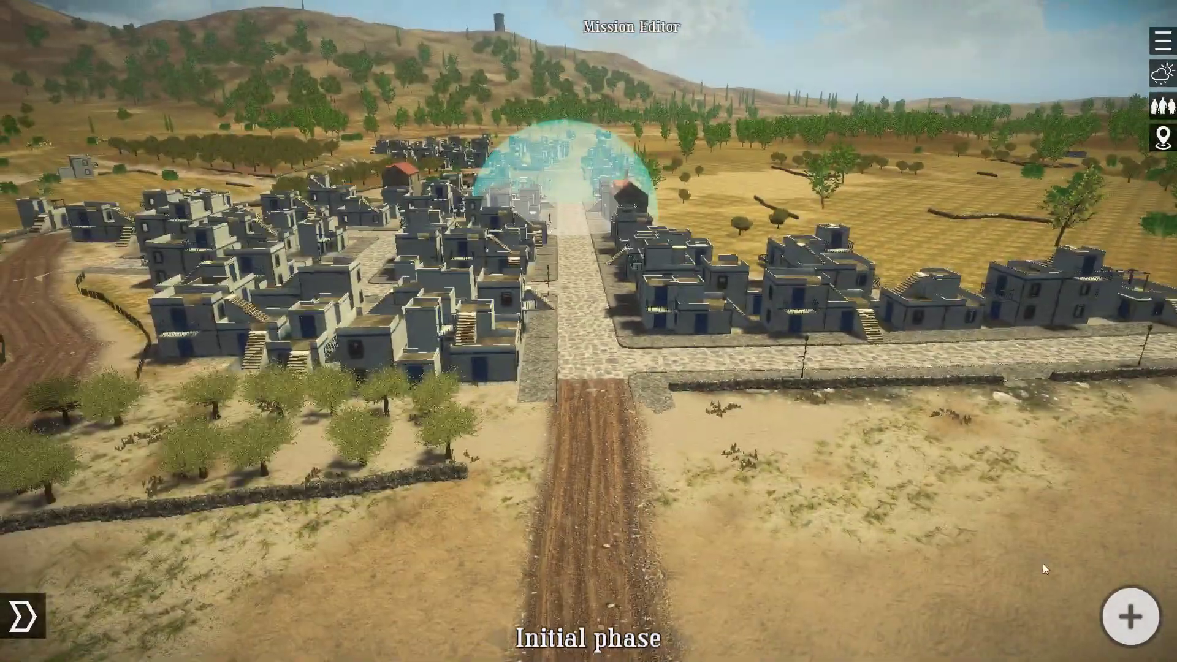
- Place a new unit spawner and set its faction to Test > Example Faction (Allies)
{"action": "left_click", "coordinate": [1132, 616]}
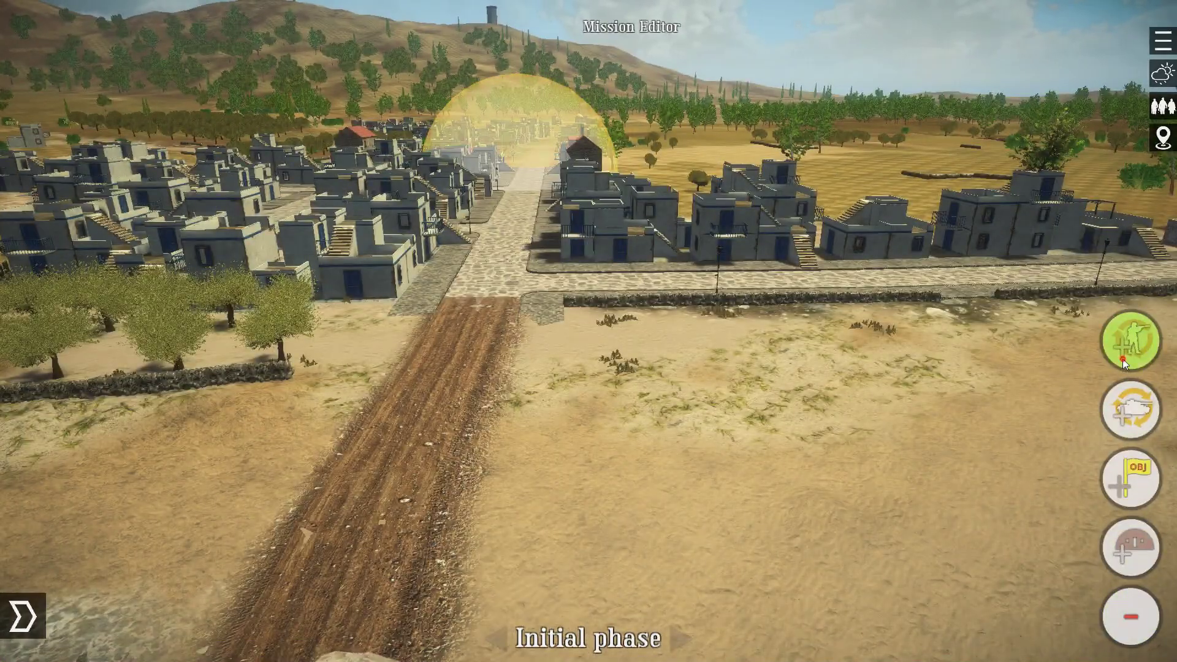
{"action": "left_click", "coordinate": [1124, 358]}
{"action": "left_click", "coordinate": [607, 338]}
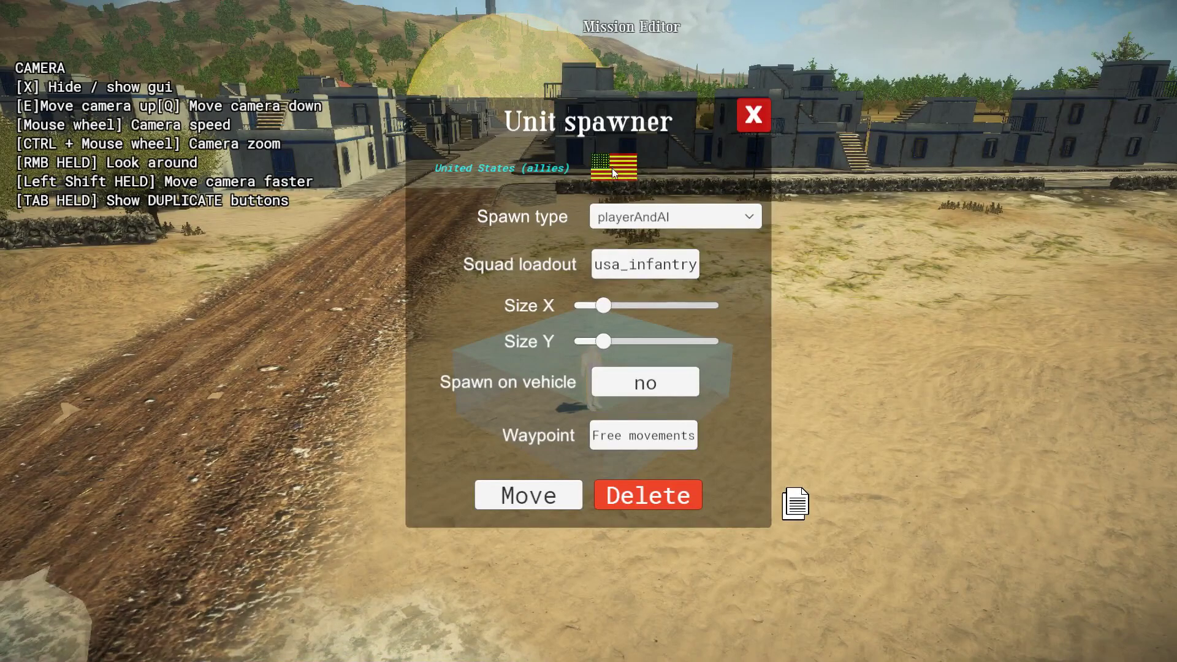
{"action": "left_click", "coordinate": [615, 168]}
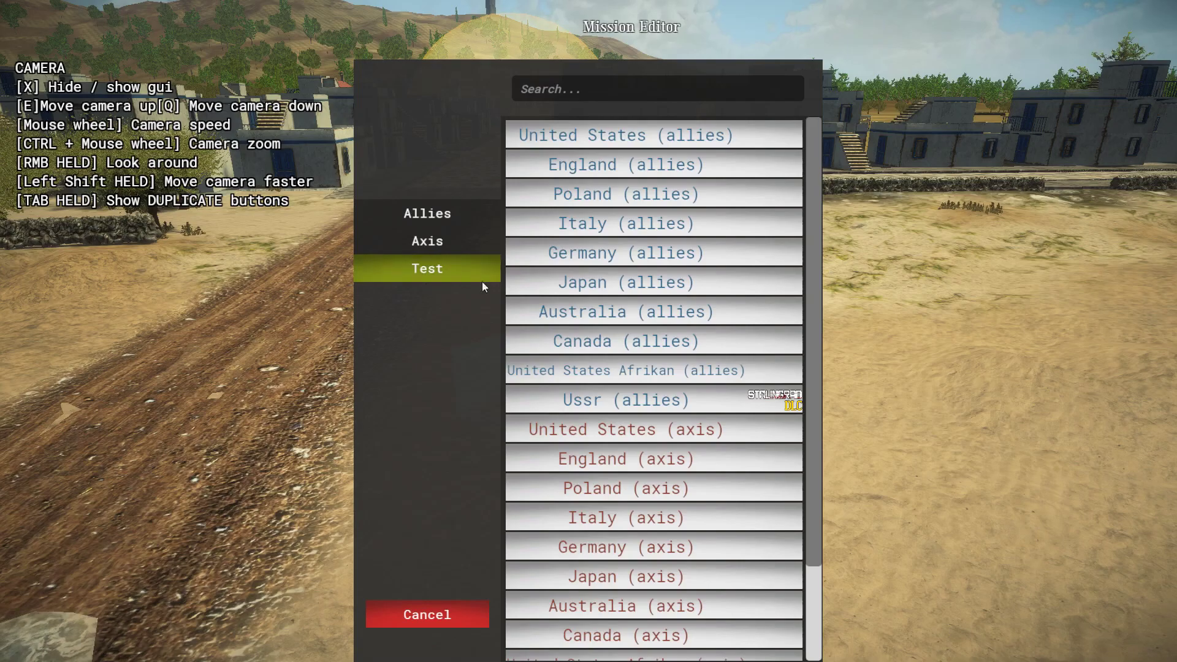
{"action": "left_click", "coordinate": [426, 275]}
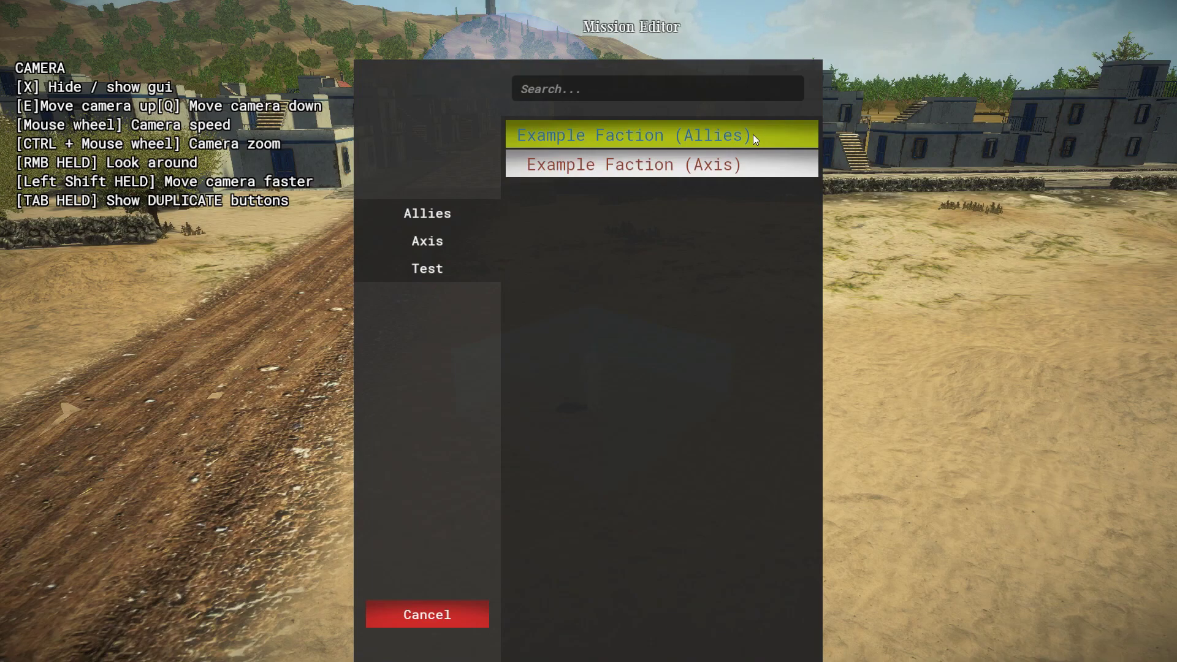
{"action": "left_click", "coordinate": [778, 136]}
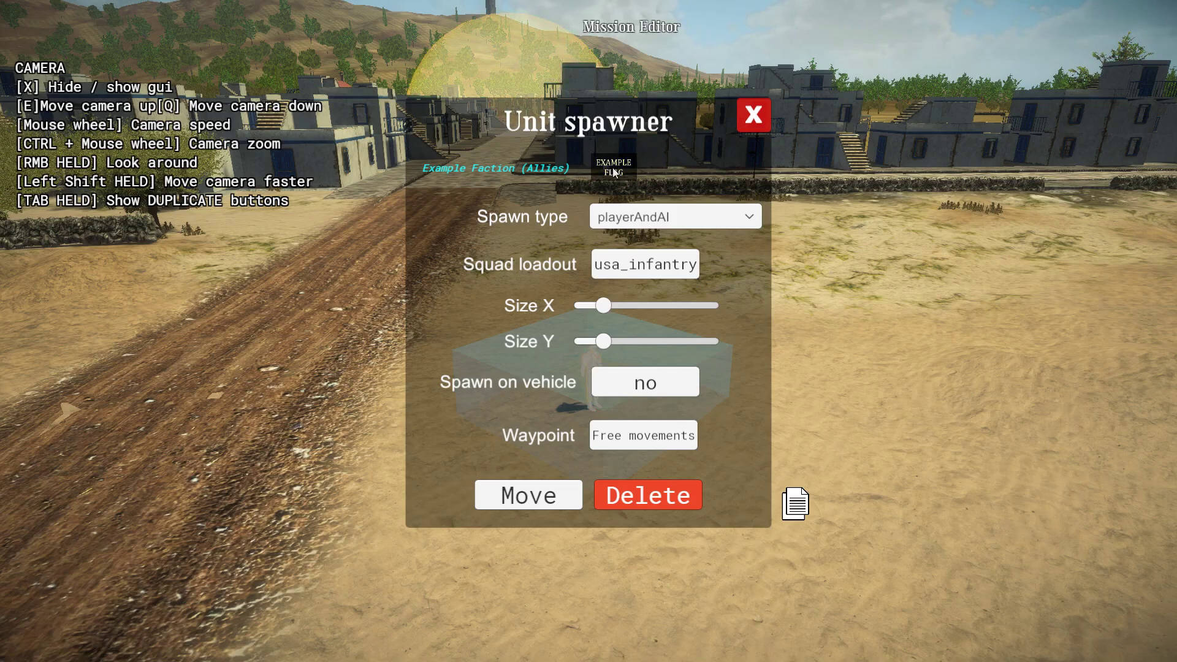
- Close the spawner settings and save the mission
{"action": "left_click", "coordinate": [754, 116]}
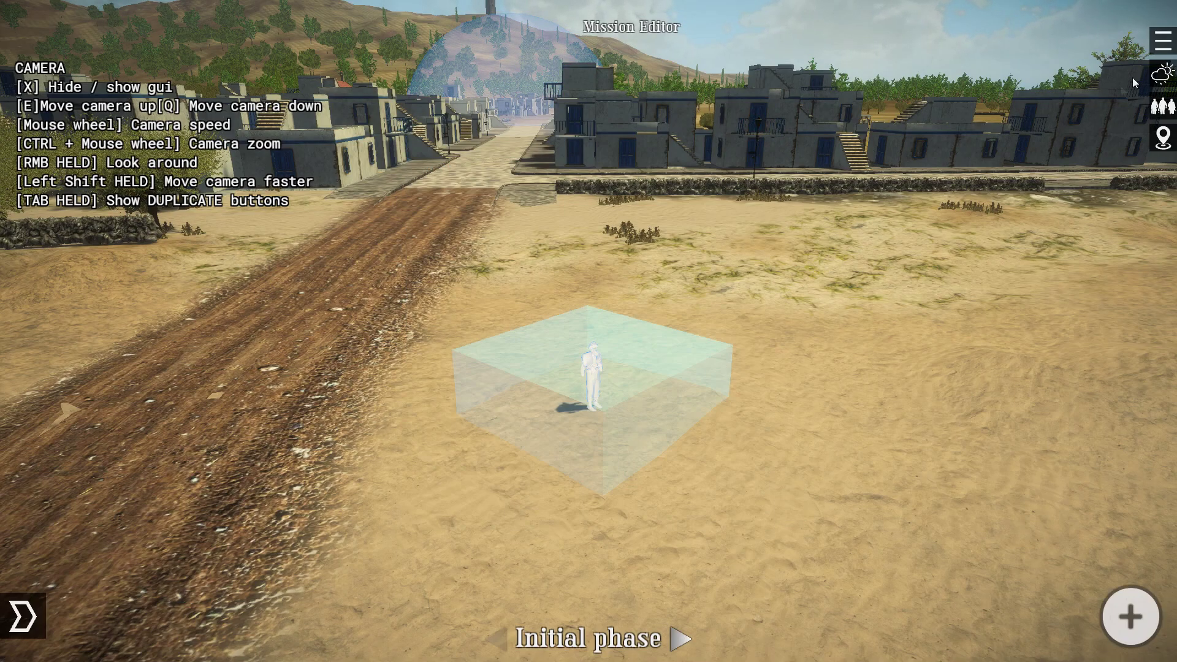
{"action": "left_click", "coordinate": [1161, 43]}
{"action": "left_click", "coordinate": [1094, 85]}
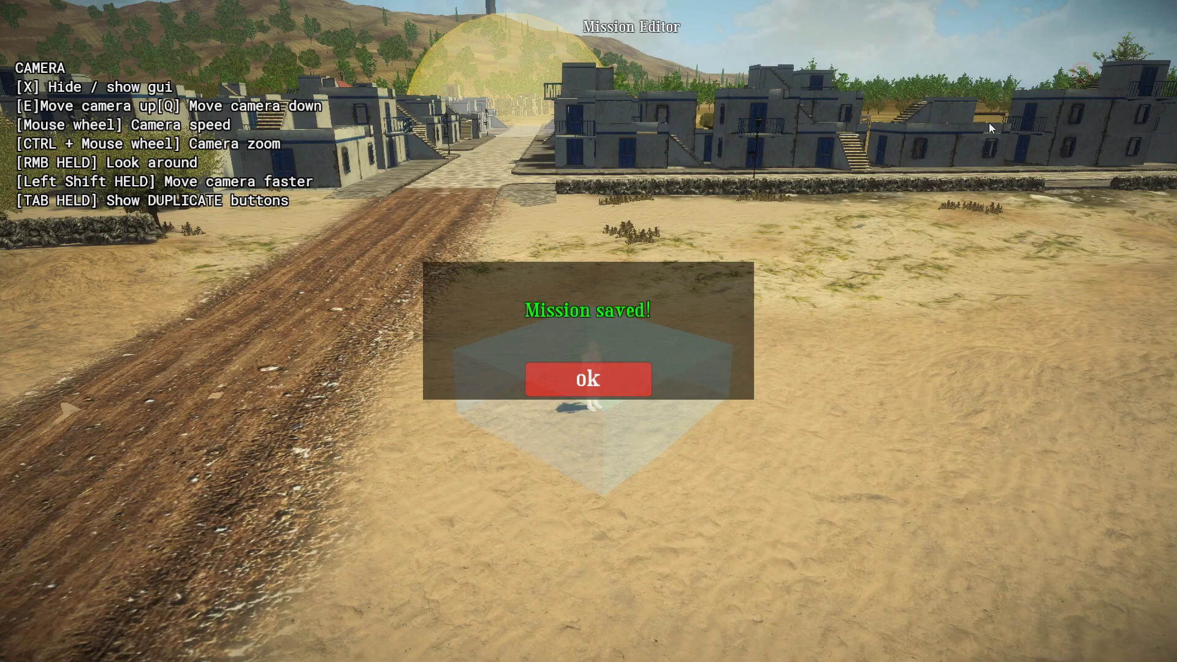
{"action": "left_click", "coordinate": [613, 375]}
- Play the mission as Squad Leader of the EXAMPLE FLAG faction
{"action": "left_click", "coordinate": [1064, 108]}
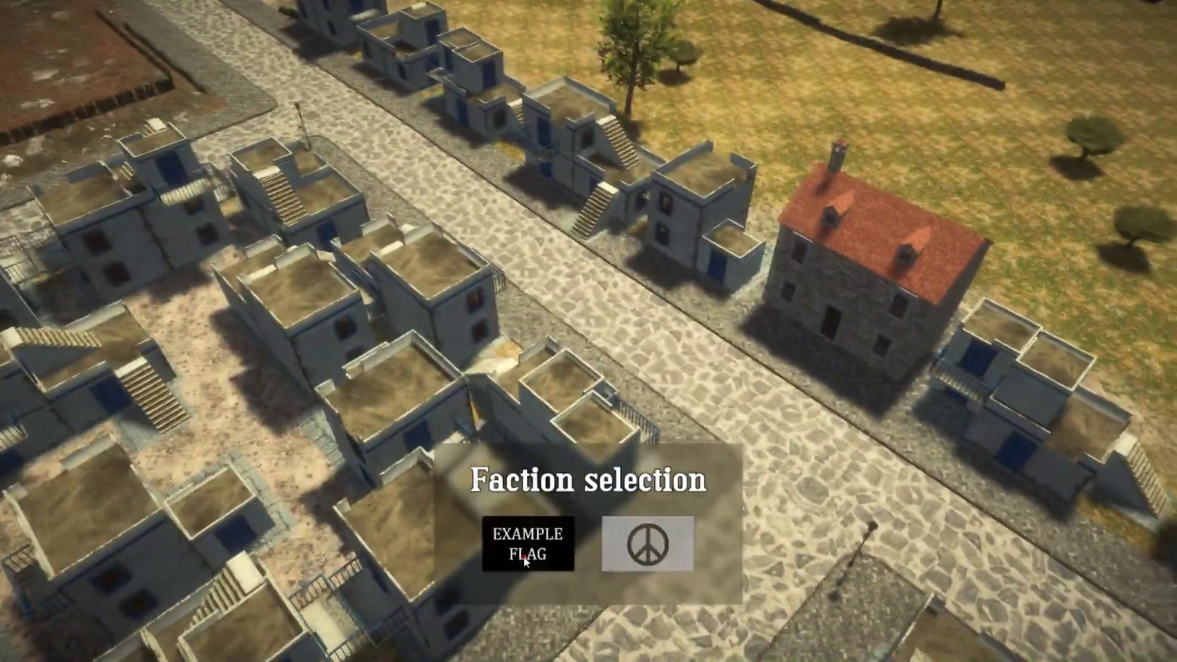
{"action": "left_click", "coordinate": [526, 548]}
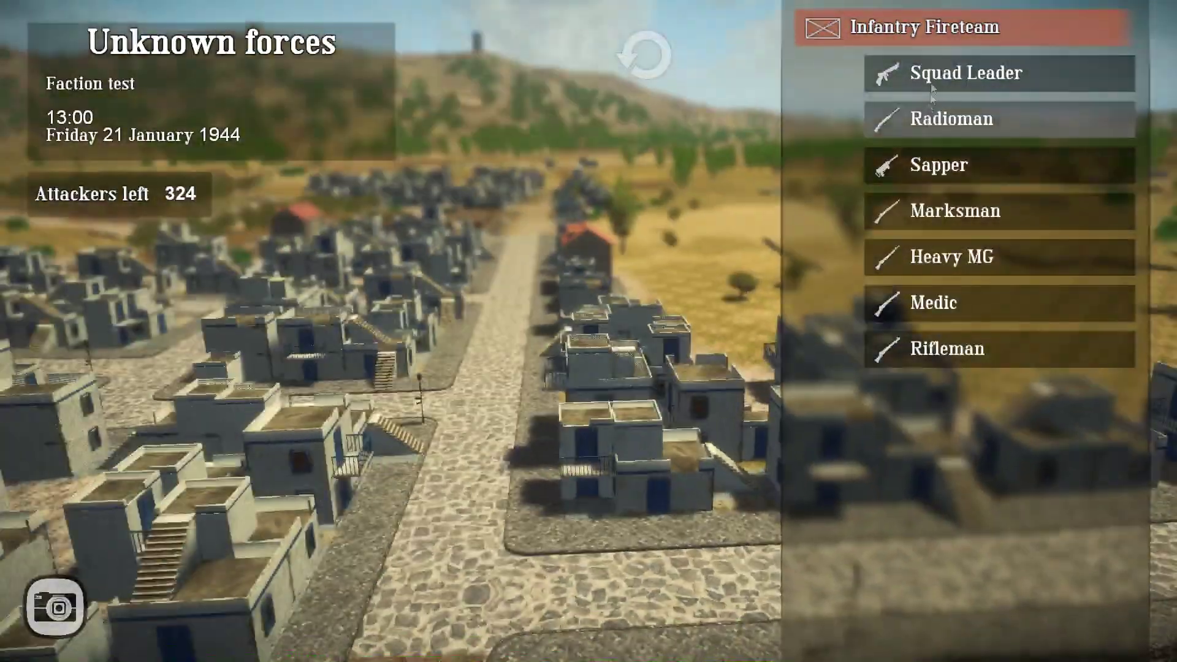
{"action": "left_click", "coordinate": [932, 87]}
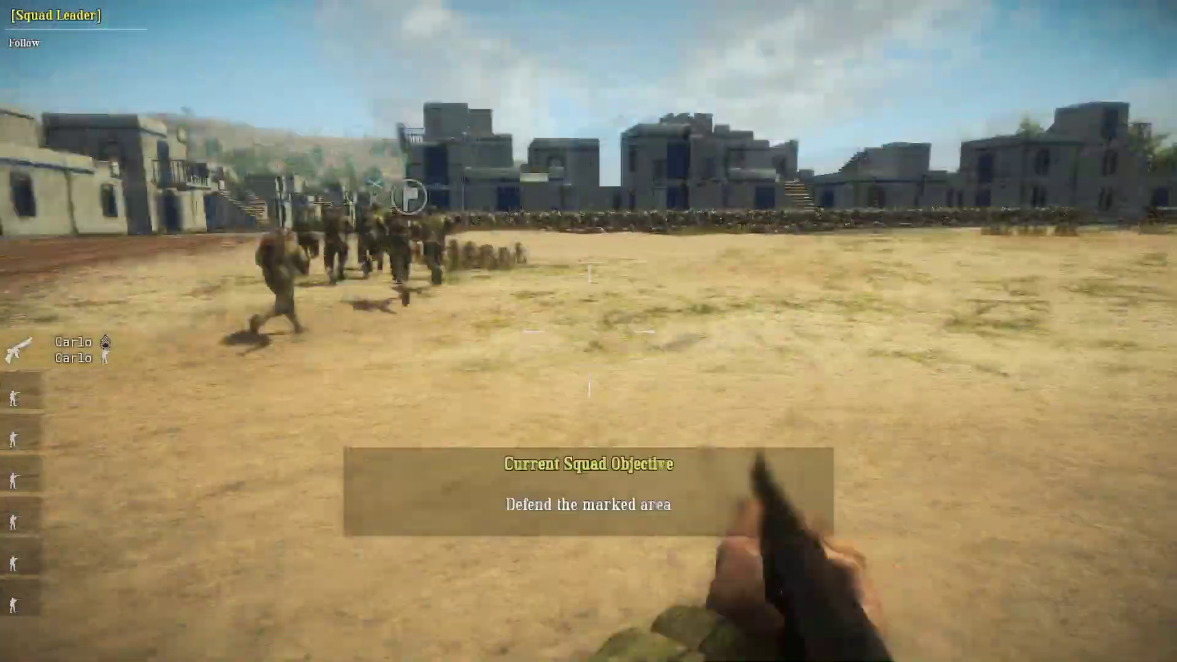
- Walk into the village and order the squad to move and hold
{"action": "key", "text": "w"}
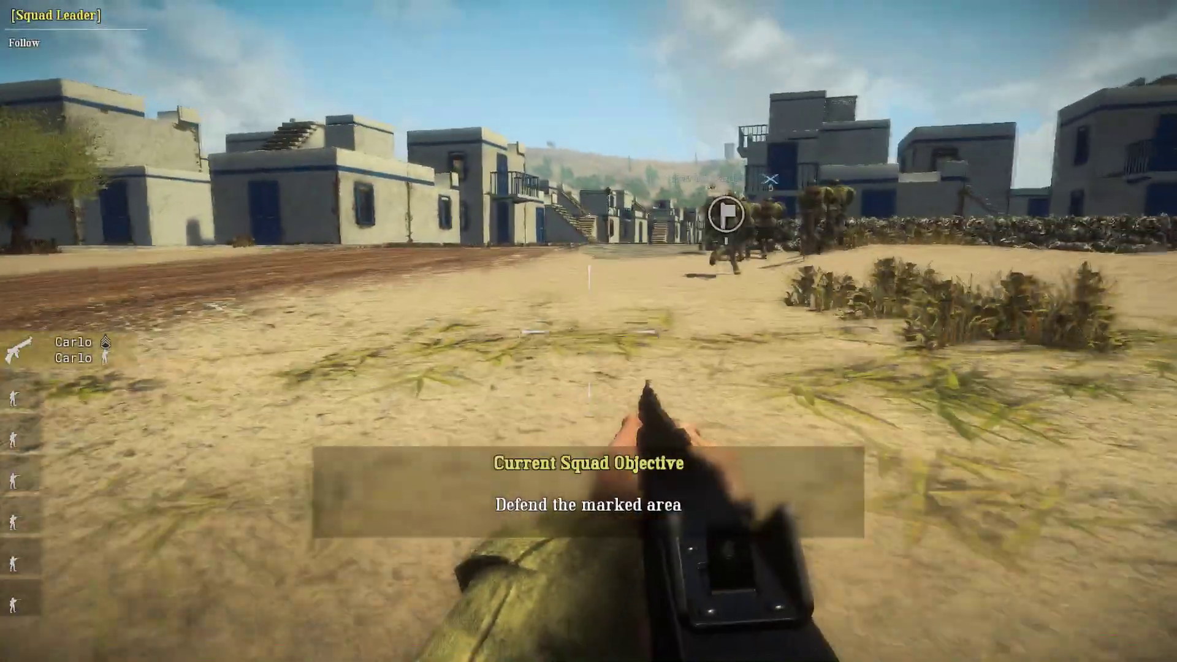
{"action": "key", "text": "w"}
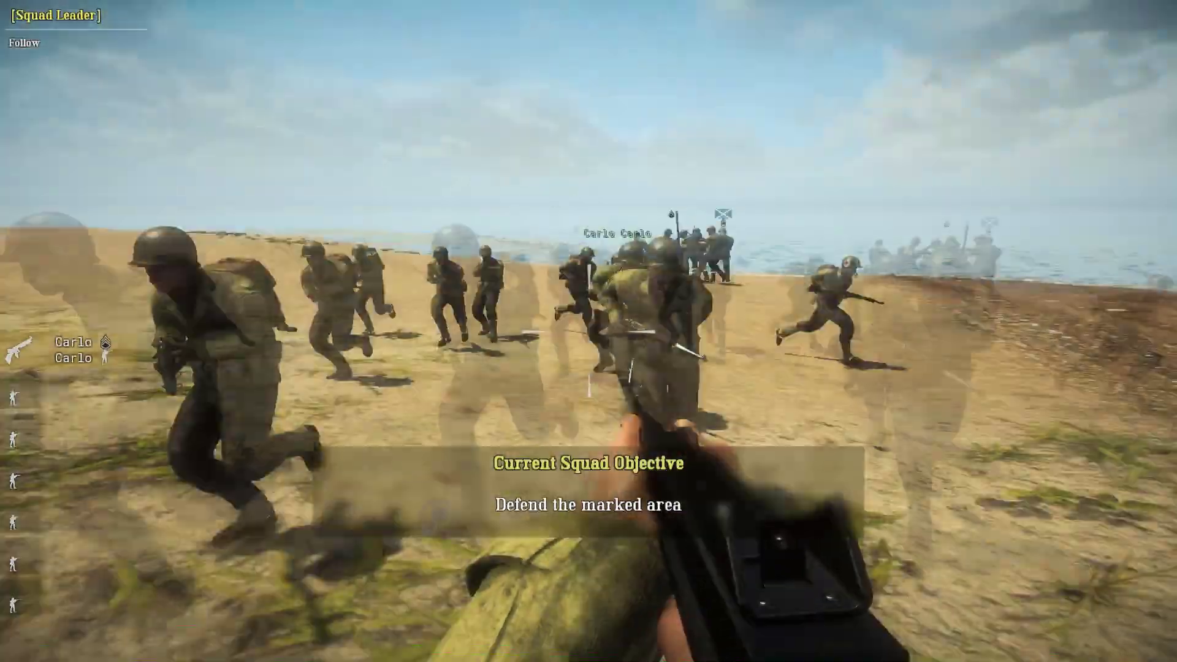
{"action": "key", "text": "w"}
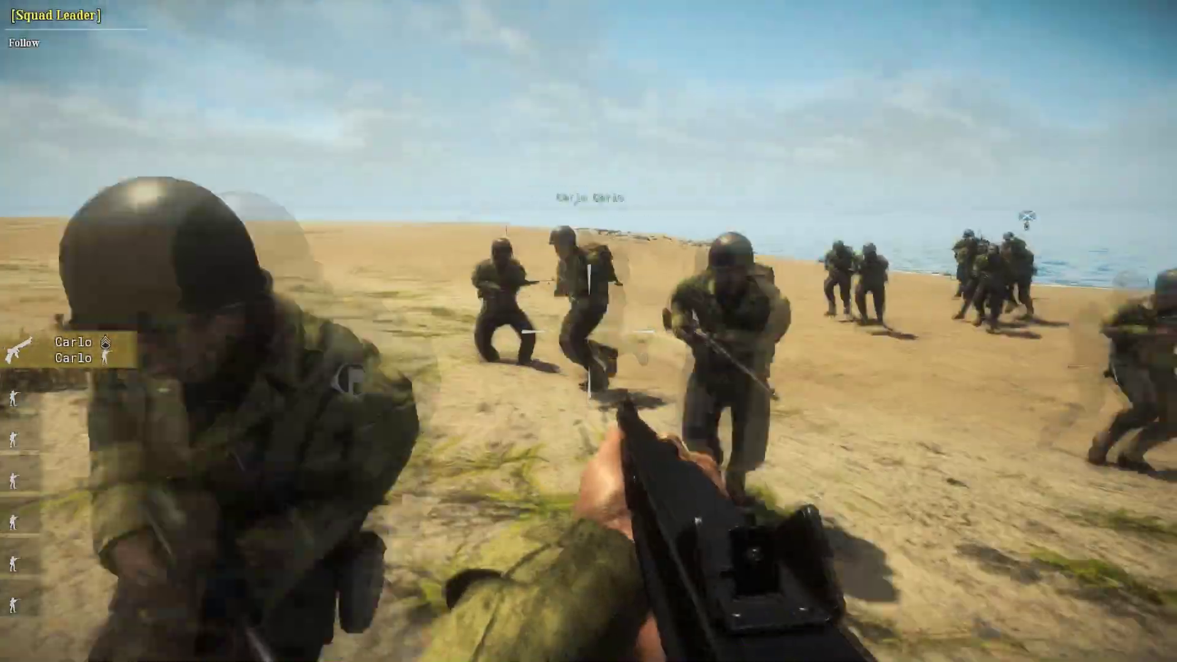
{"action": "key", "text": "w"}
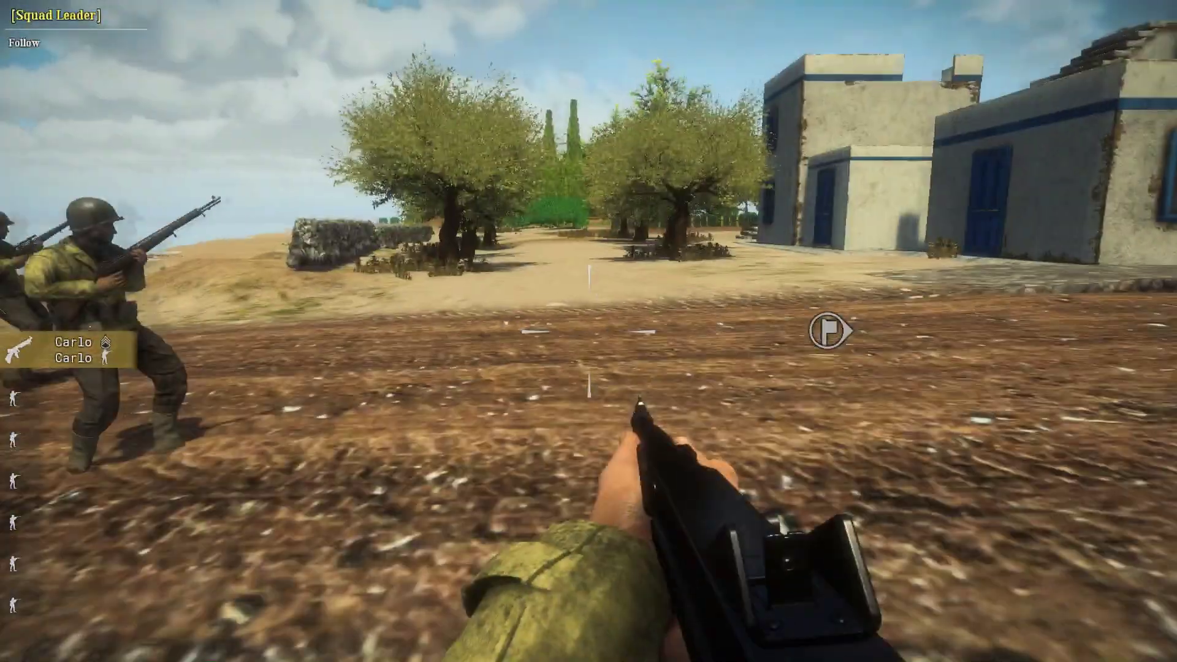
{"action": "key", "text": "q"}
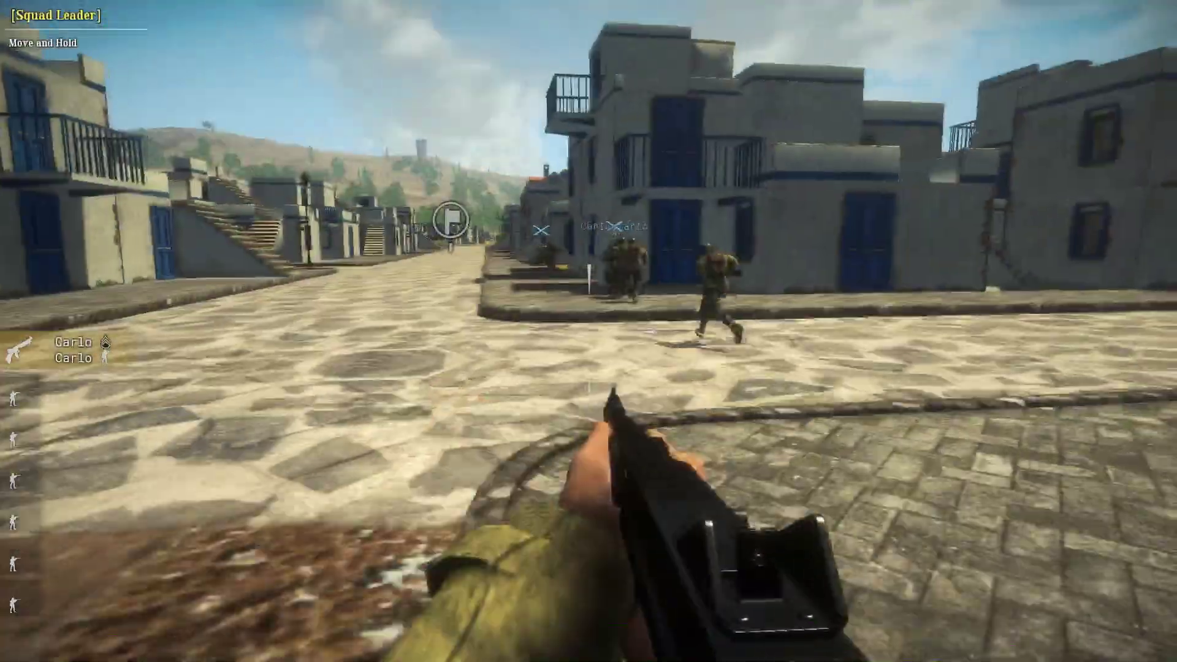
{"action": "key", "text": "q"}
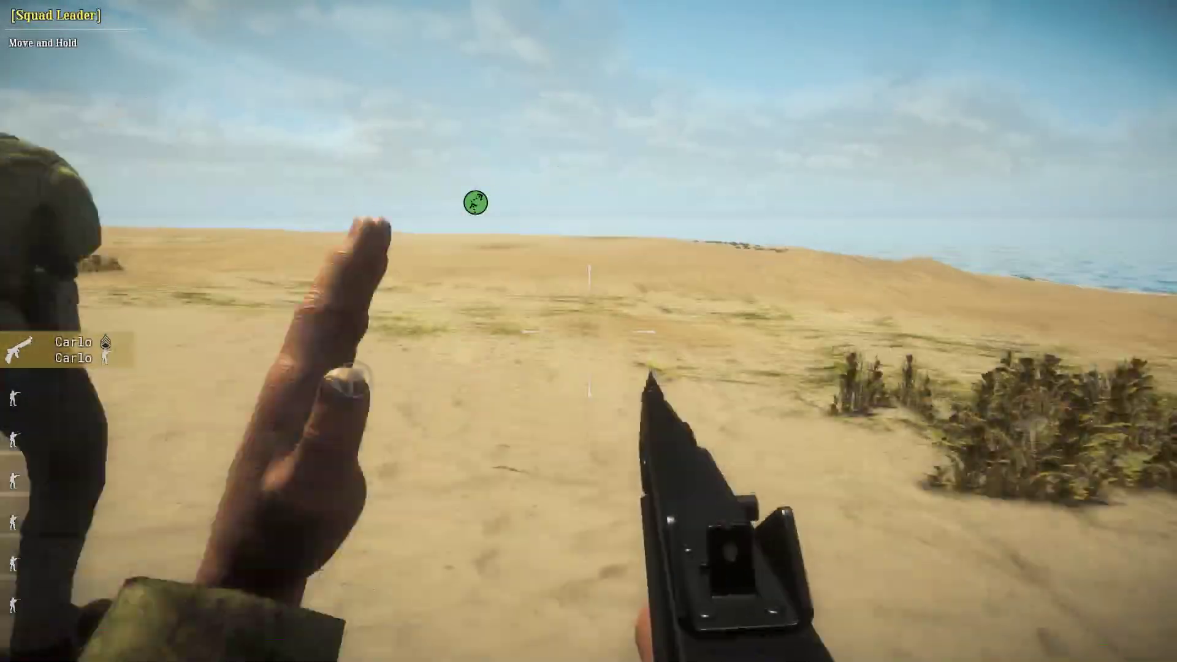